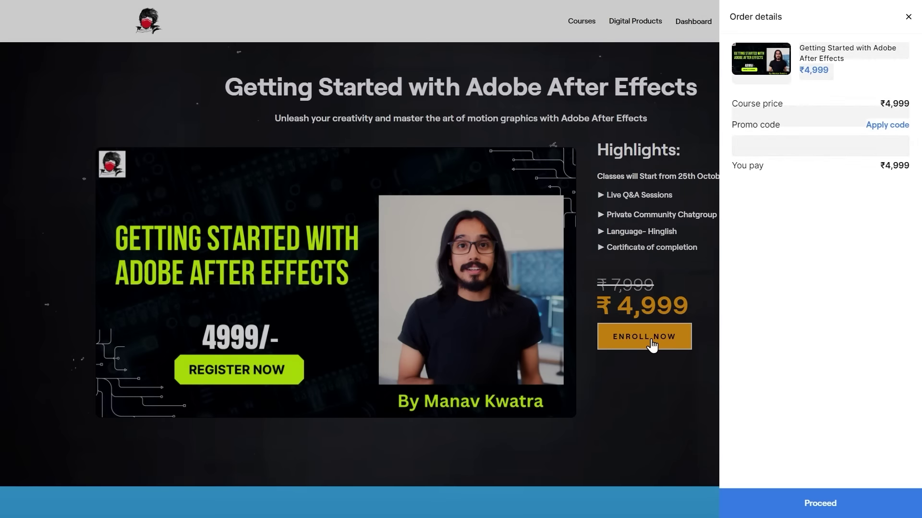
- Apply promo code EARLY30 to the course order and highlight the ₹3,499 total
left_click(882, 139)
left_click(809, 71)
type("EARLY")
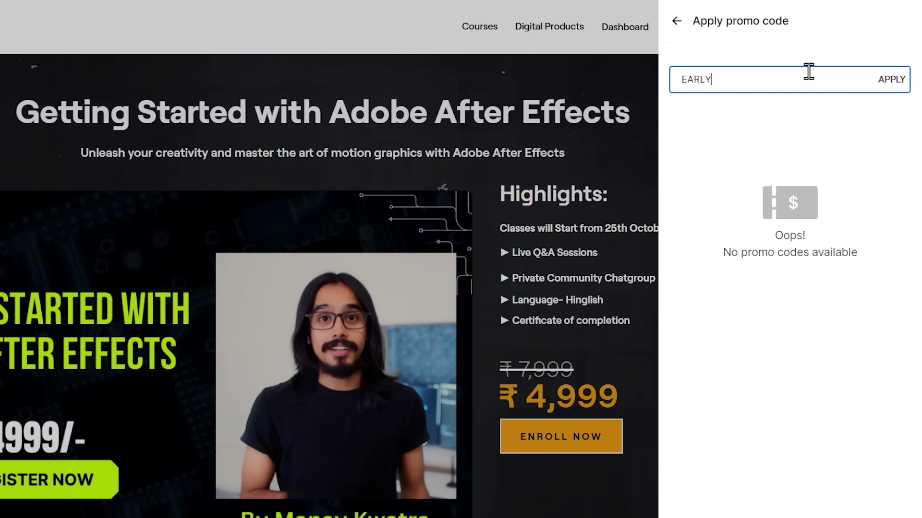
type("30")
left_click(892, 83)
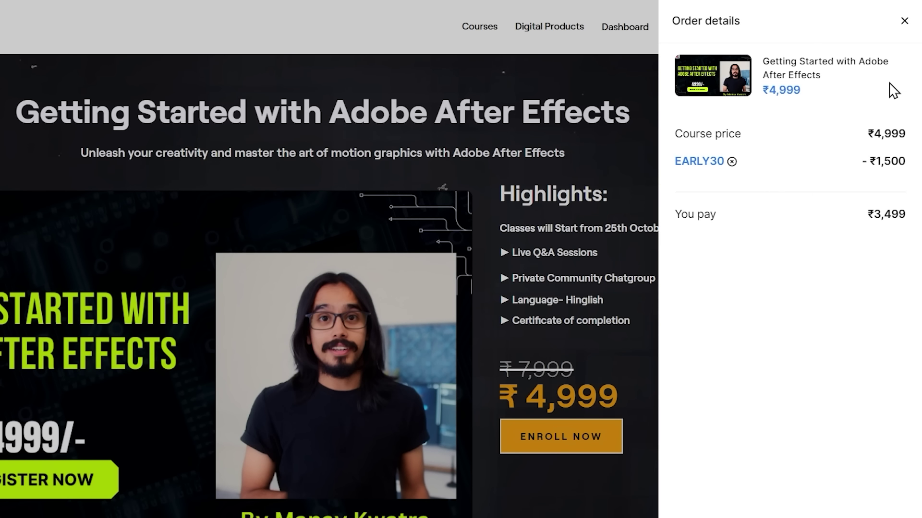
left_click_drag(863, 217, 911, 216)
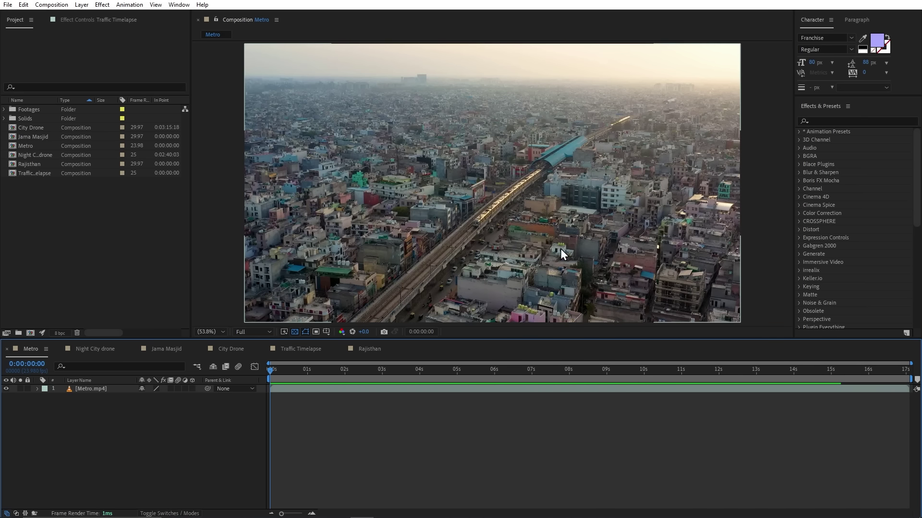
- View the Night City drone, Jama Masjid, City Drone, Traffic Timelapse and Rajisthan compositions, then return to Metro
left_click(84, 349)
left_click(160, 348)
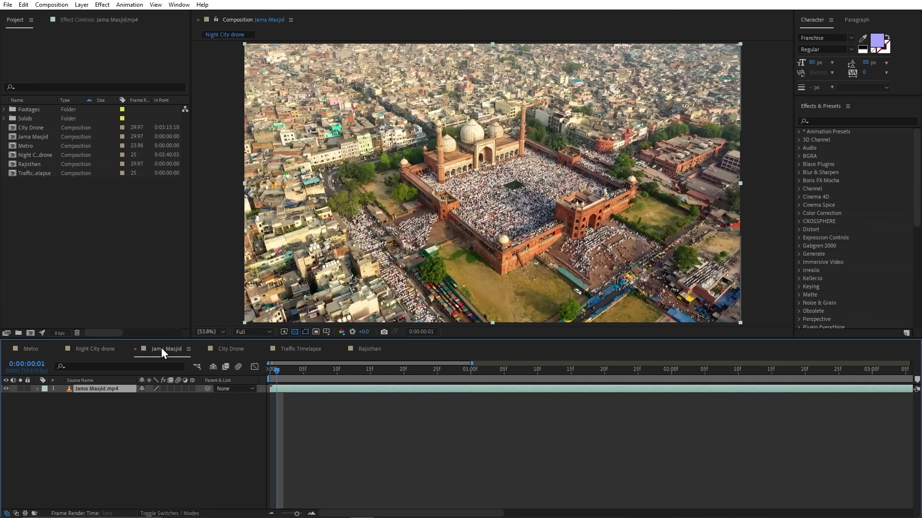
left_click(233, 347)
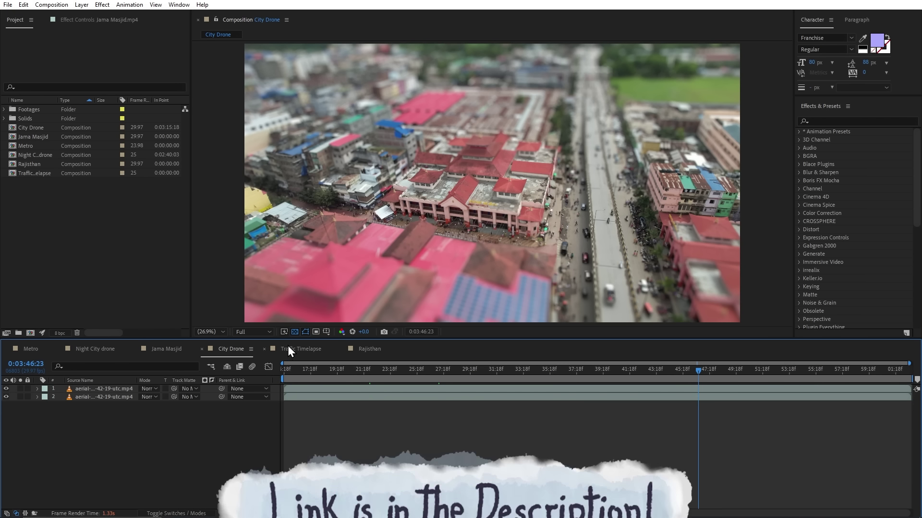
left_click(287, 346)
left_click(350, 345)
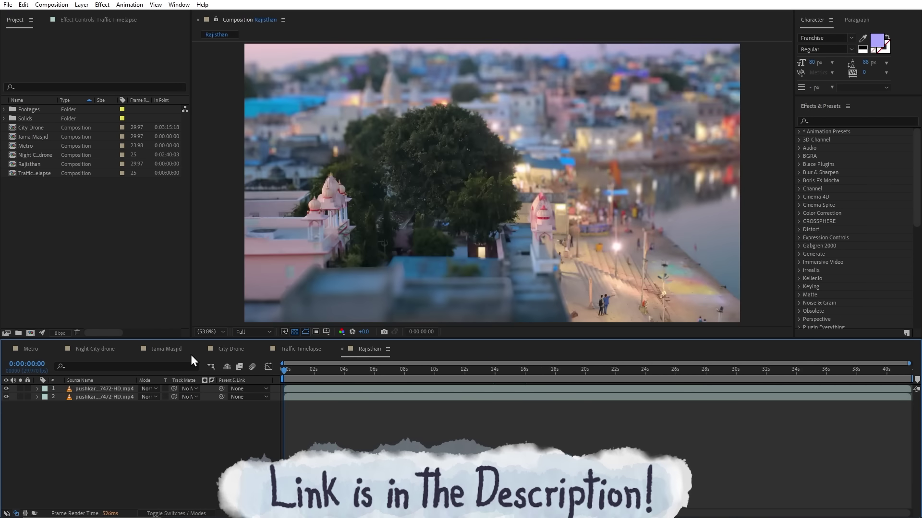
left_click(39, 349)
- Raise Camera Lens Blur's Blur Radius, check the Blur Map Layer list keeping None, then lower the radius to 0
left_click_drag(110, 51, 151, 54)
left_click(149, 137)
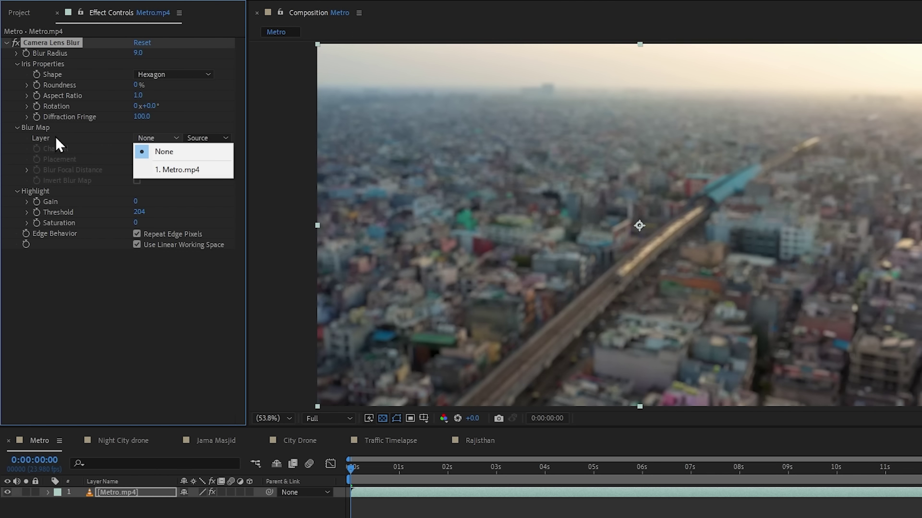
left_click(38, 137)
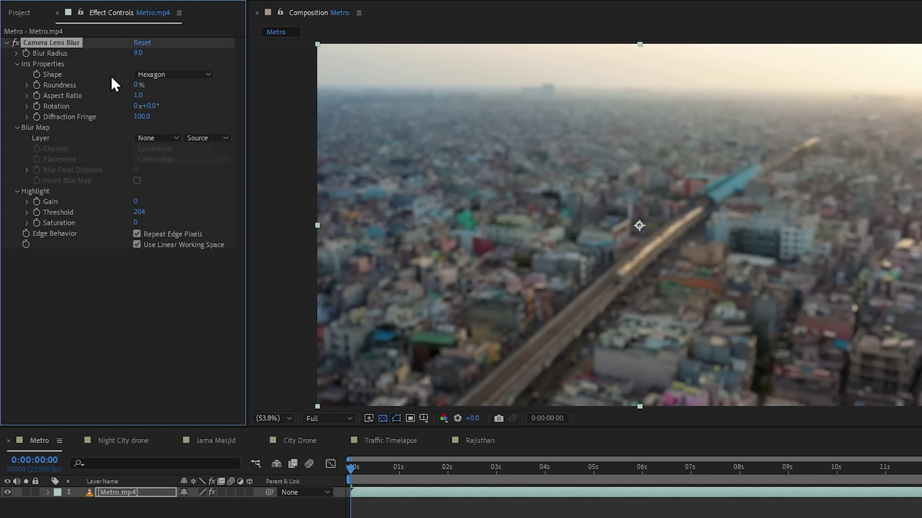
left_click_drag(138, 52, 120, 53)
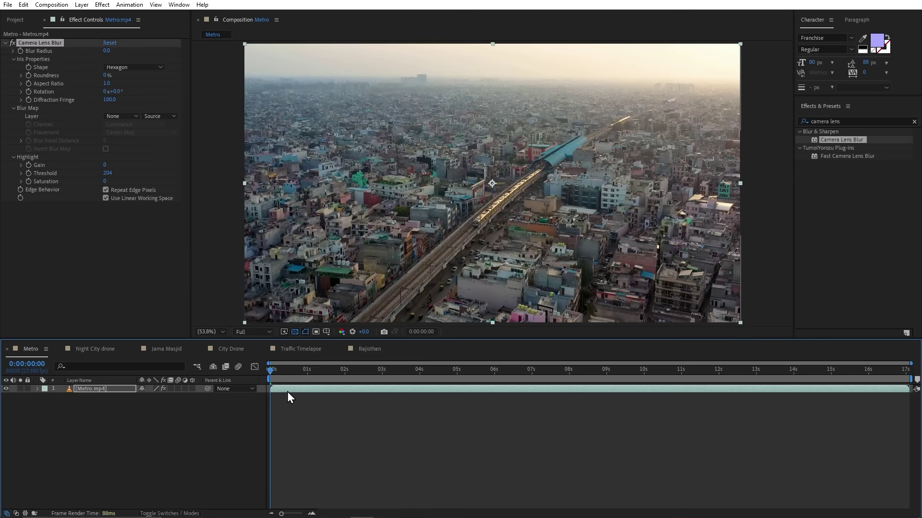
- Create a new solid named Depth Map and apply Gradient Ramp to it
key("ctrl+y")
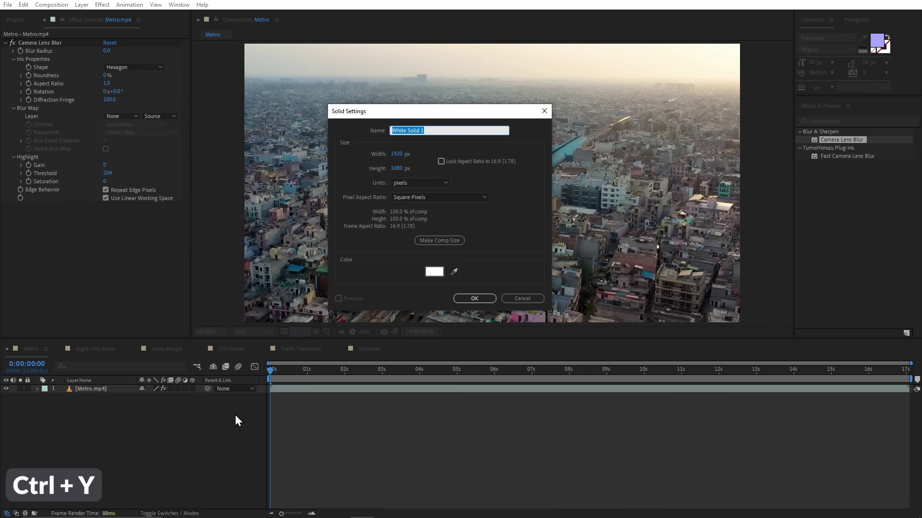
type("Depth Map")
key("Return")
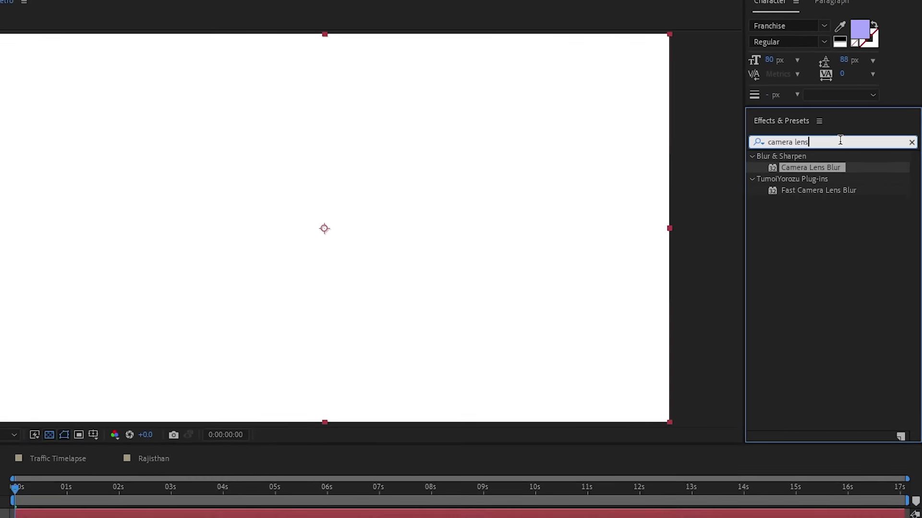
left_click(854, 121)
type("Gradien")
double_click(816, 237)
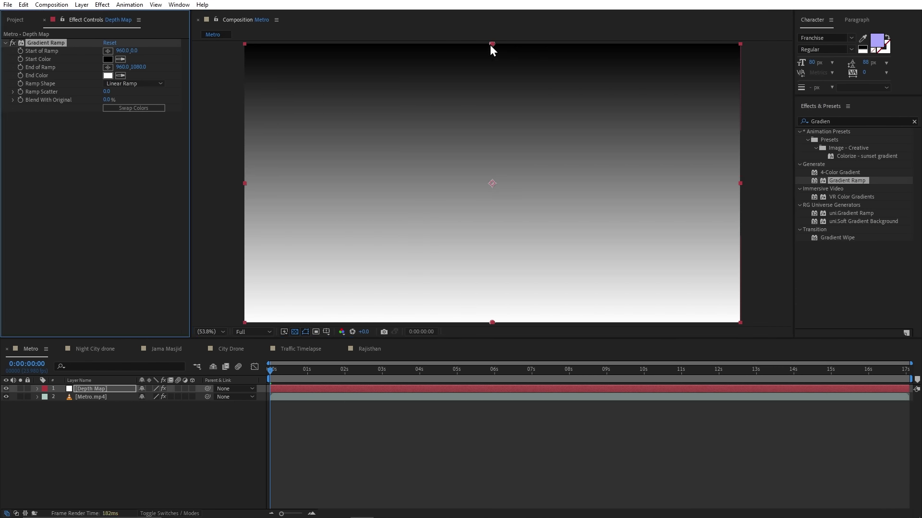
- Move Depth Map beneath Metro.mp4 and run the ramp from 973.0,135.7 to 937.7,1087.4
left_click_drag(490, 45, 491, 92)
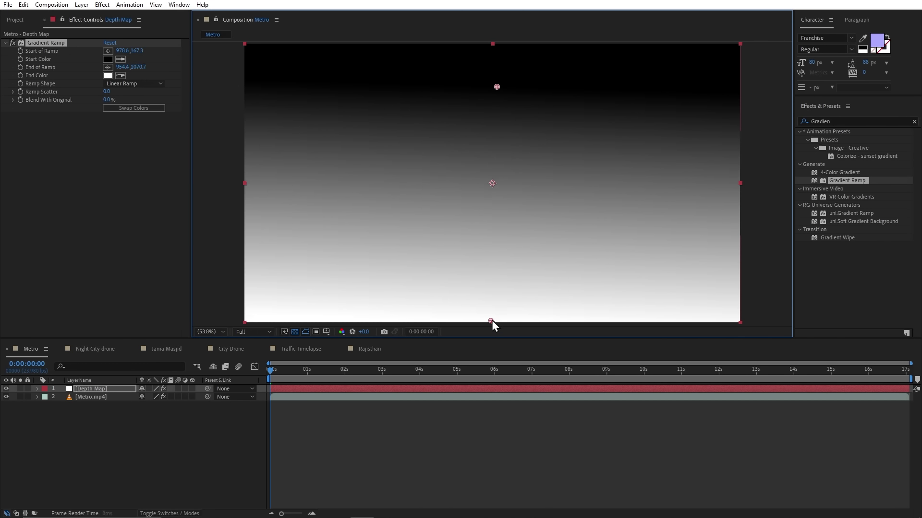
mouse_move(490, 322)
left_mouse_down()
mouse_move(469, 261)
mouse_move(495, 327)
left_mouse_up()
left_click_drag(97, 391, 97, 404)
left_click(41, 42)
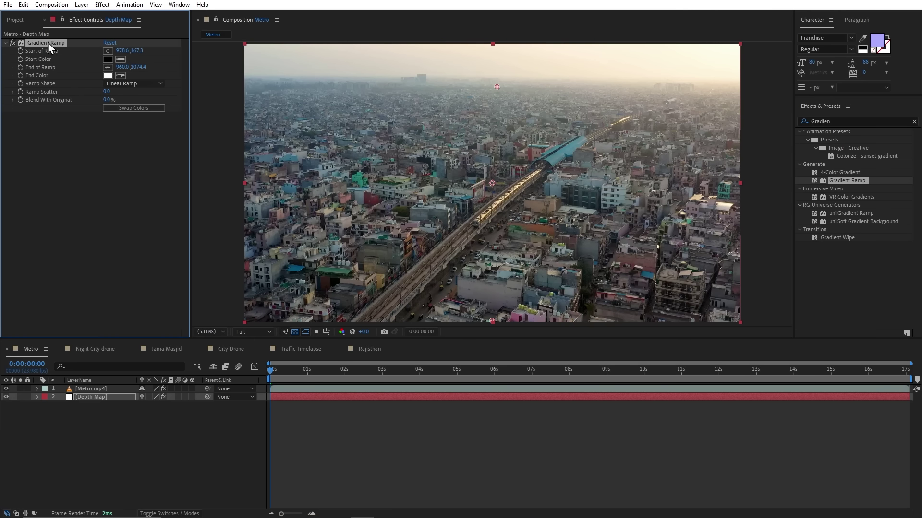
left_click_drag(497, 88, 499, 79)
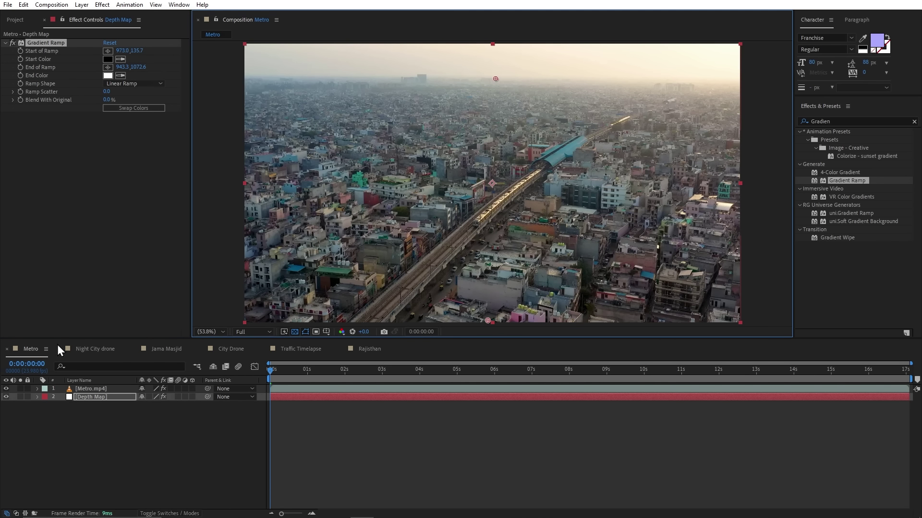
left_click(6, 389)
left_click_drag(488, 321, 485, 326)
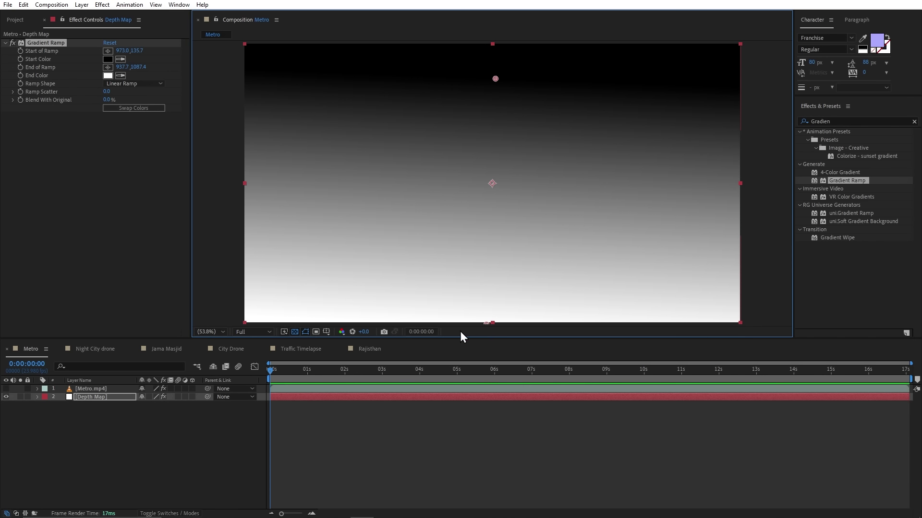
left_click(6, 388)
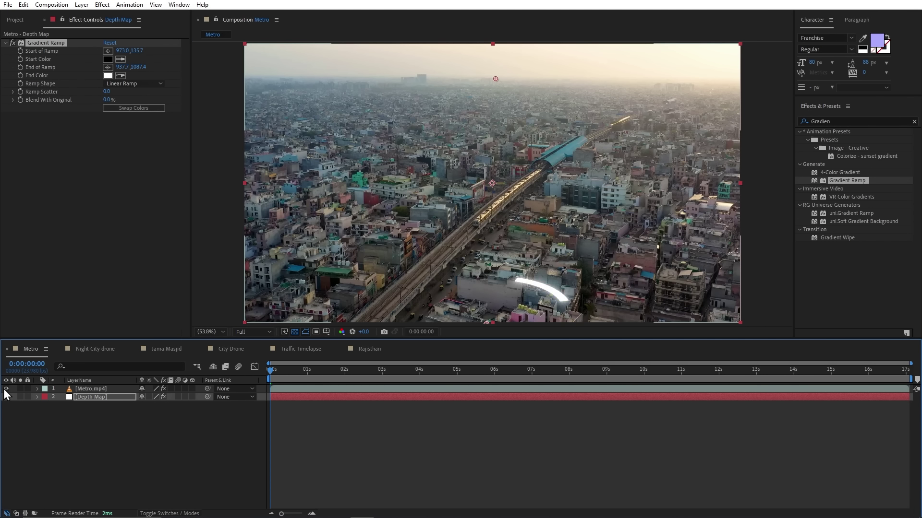
- Set Metro's Camera Lens Blur map layer to Depth Map with Effects & Masks as source
left_click(98, 389)
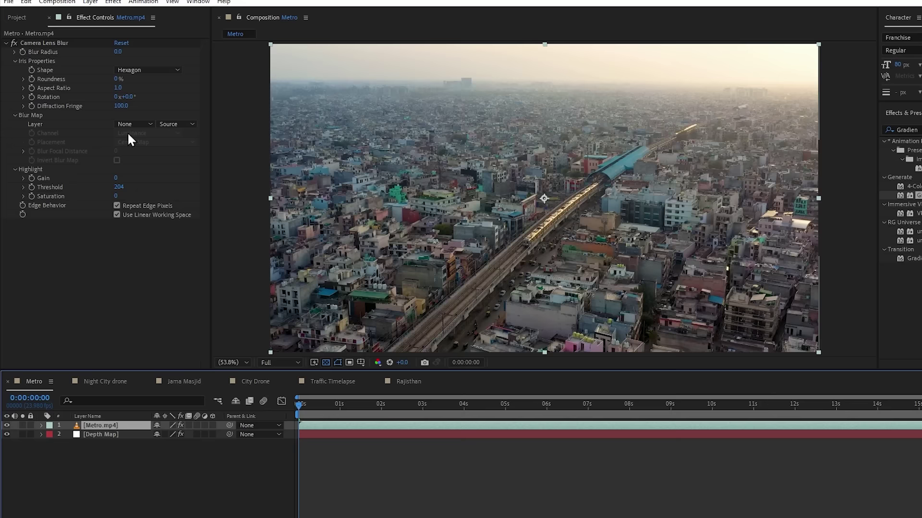
left_click(120, 116)
left_click(188, 183)
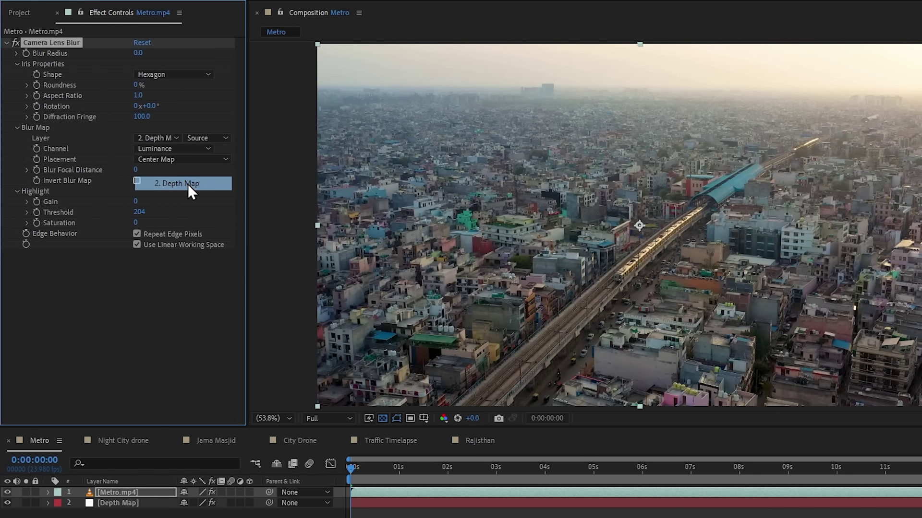
left_click(206, 139)
left_click(238, 178)
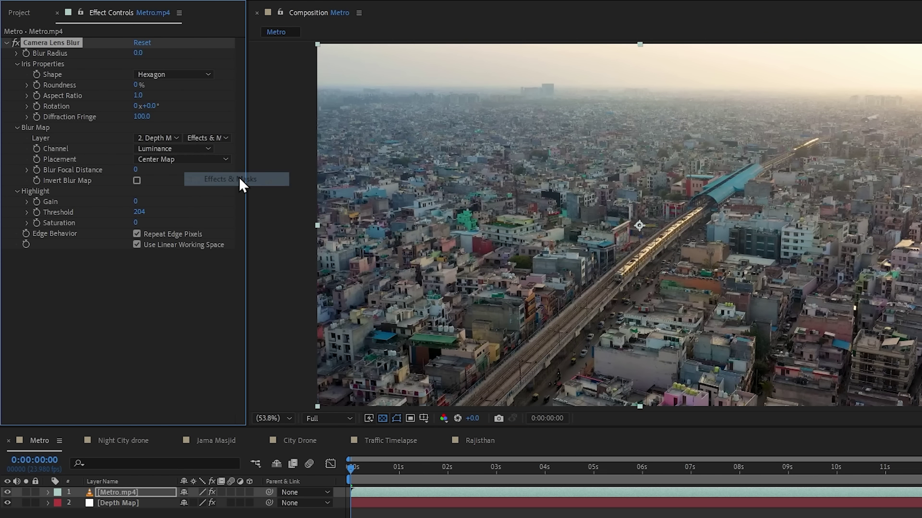
- Set Blur Radius to 20 and Blur Focal Distance to 163, checking the depth map
left_click_drag(139, 53, 143, 52)
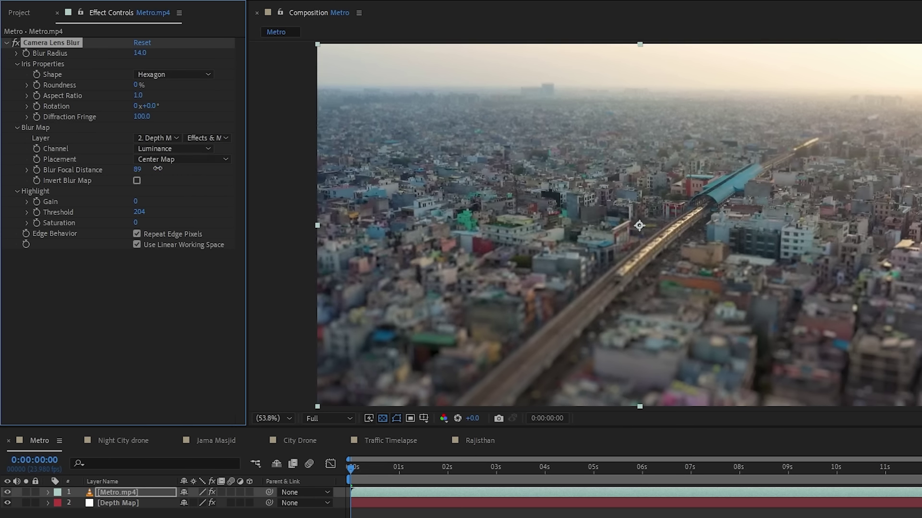
left_click_drag(163, 168, 175, 169)
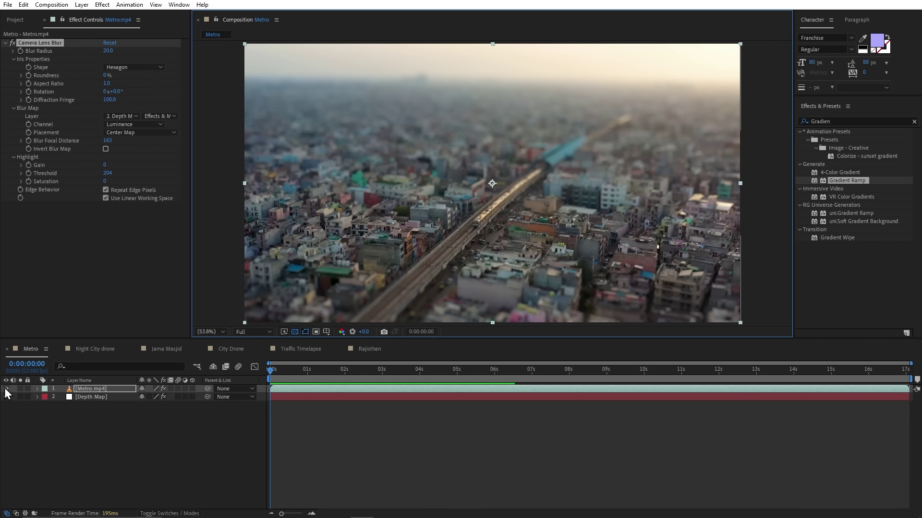
left_click(6, 389)
left_click(6, 388)
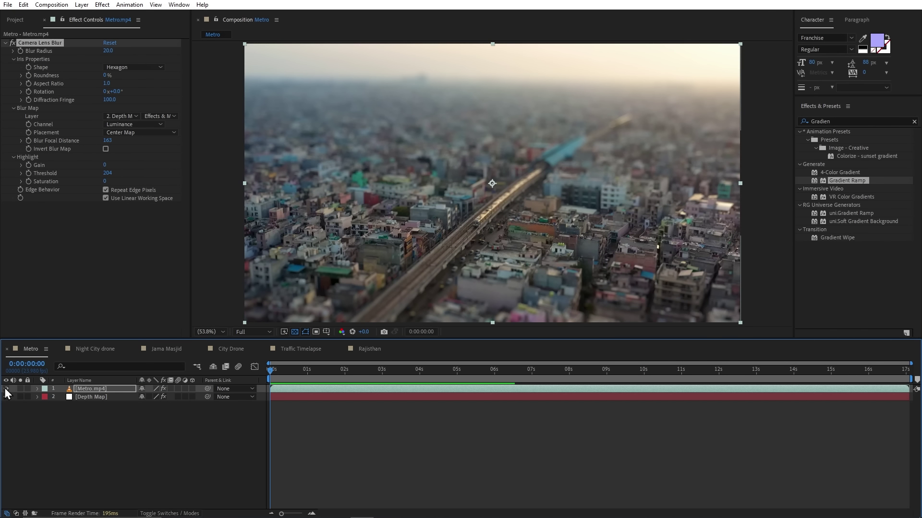
- Switch to the Night City drone composition and toggle the footage off and on to view its gradient
left_click(104, 348)
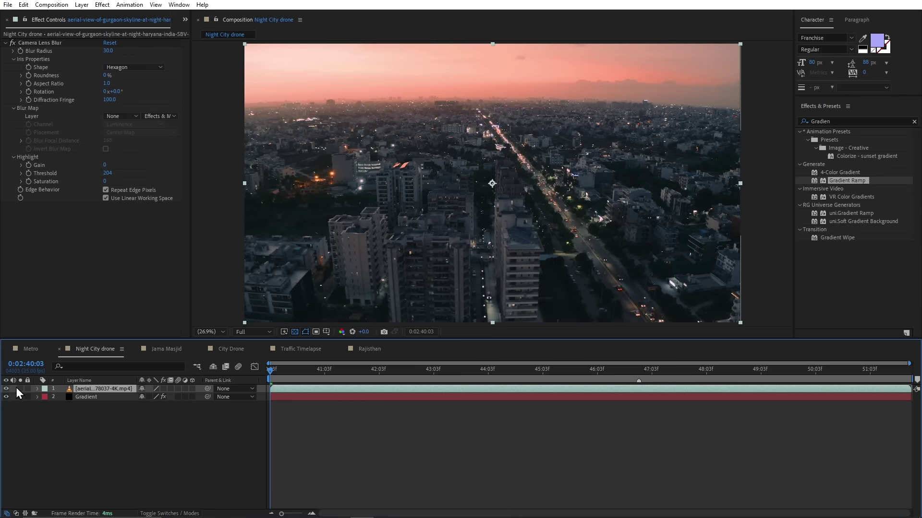
left_click(7, 388)
left_click(6, 388)
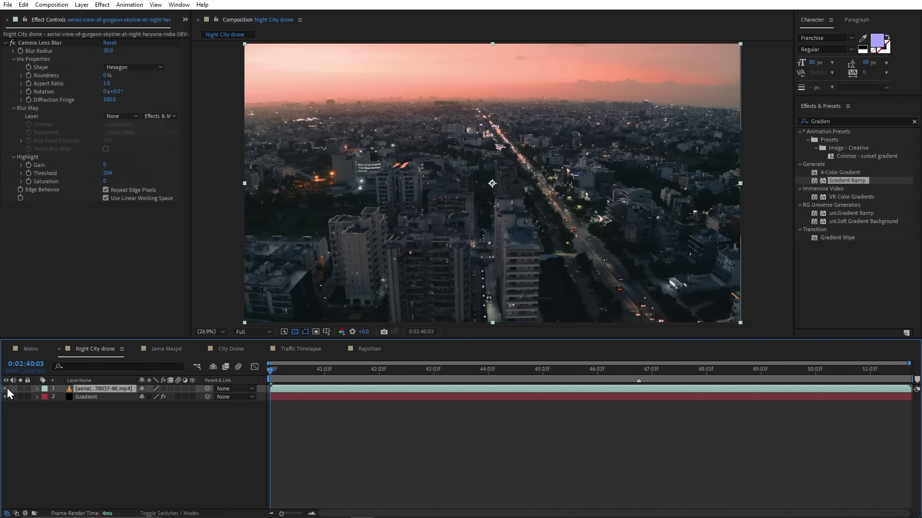
- Enable the footage's Camera Lens Blur using the Gradient layer as blur map, previewing it enlarged
left_click(163, 388)
left_click(122, 116)
left_click(137, 148)
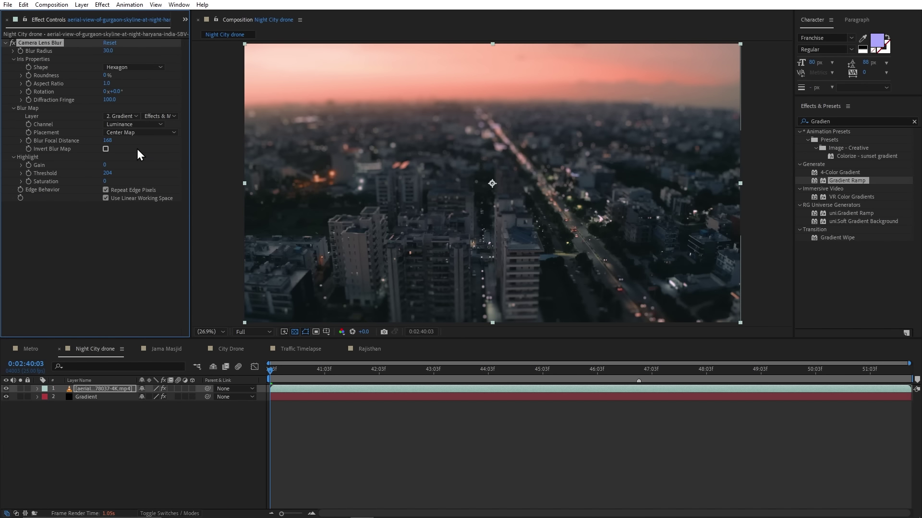
key("grave")
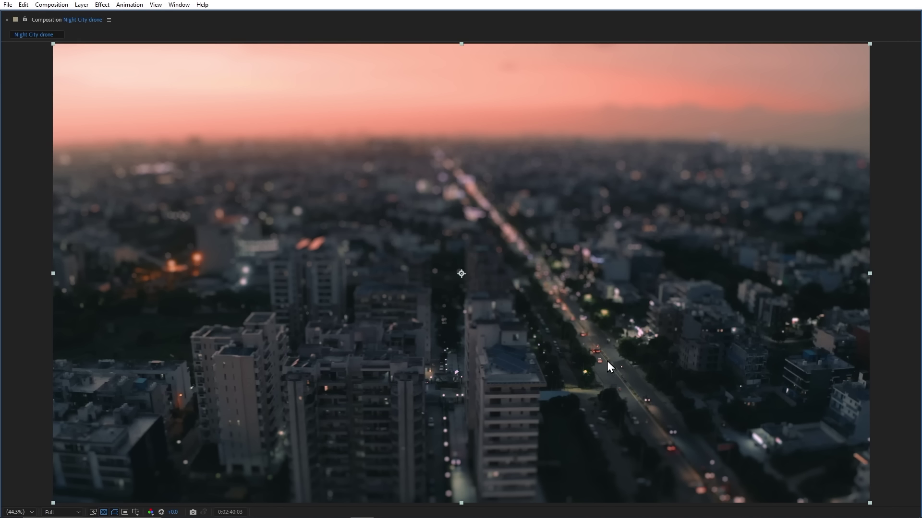
key("grave")
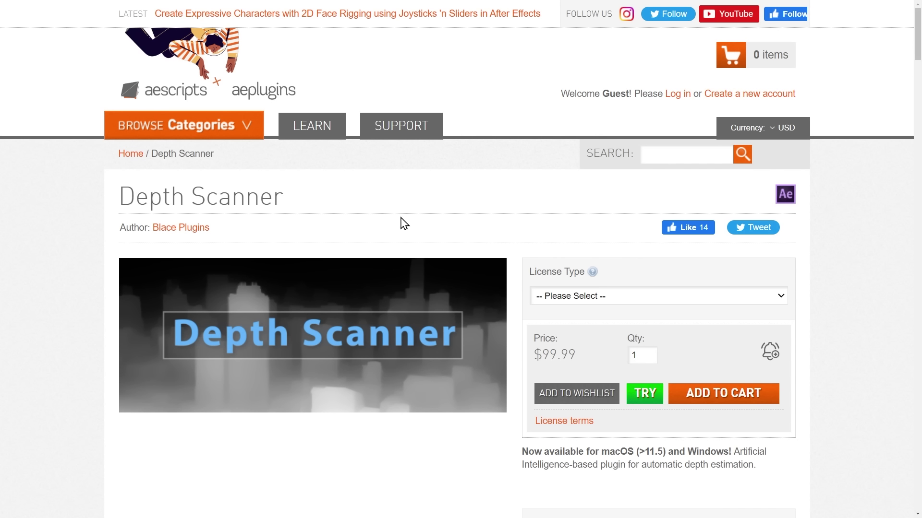
- Duplicate the drone footage layer, remove Camera Lens Blur from the copy, and apply Depth Scanner
left_click_drag(120, 197, 314, 200)
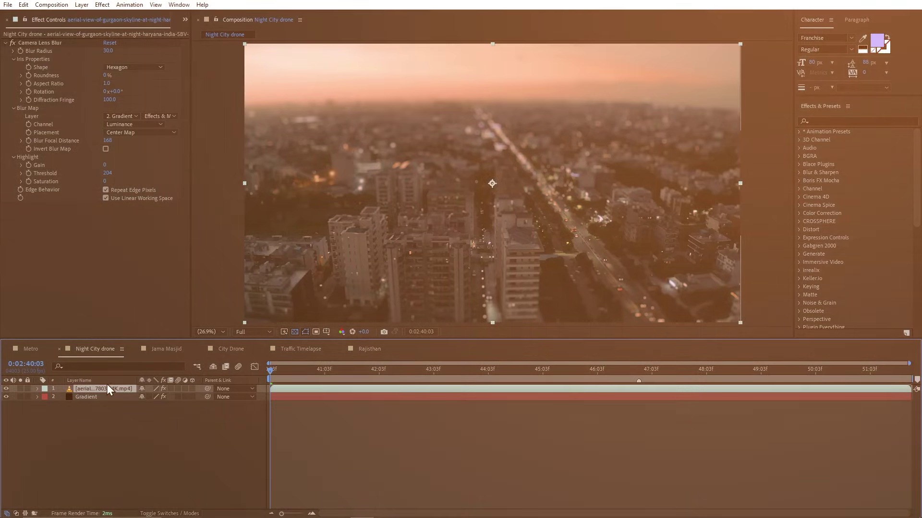
key("ctrl+d")
left_click(56, 43)
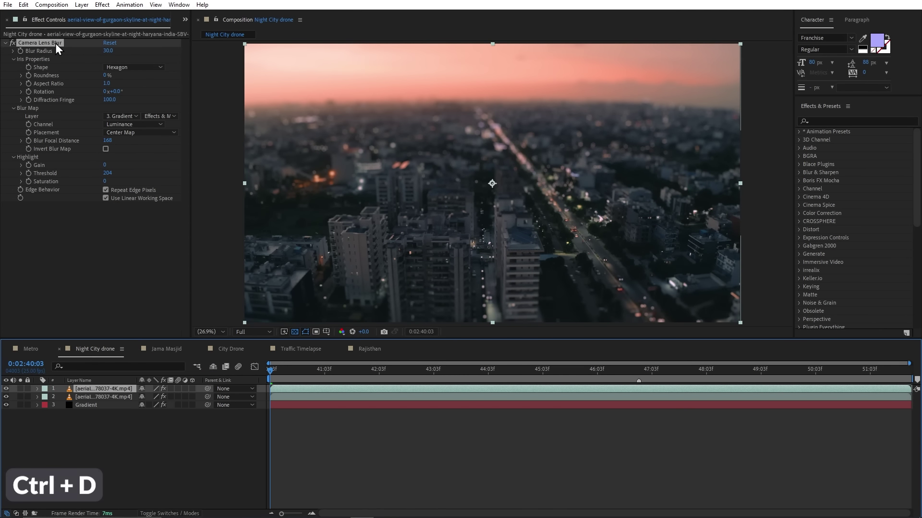
key("Delete")
left_click(831, 121)
type("Depth")
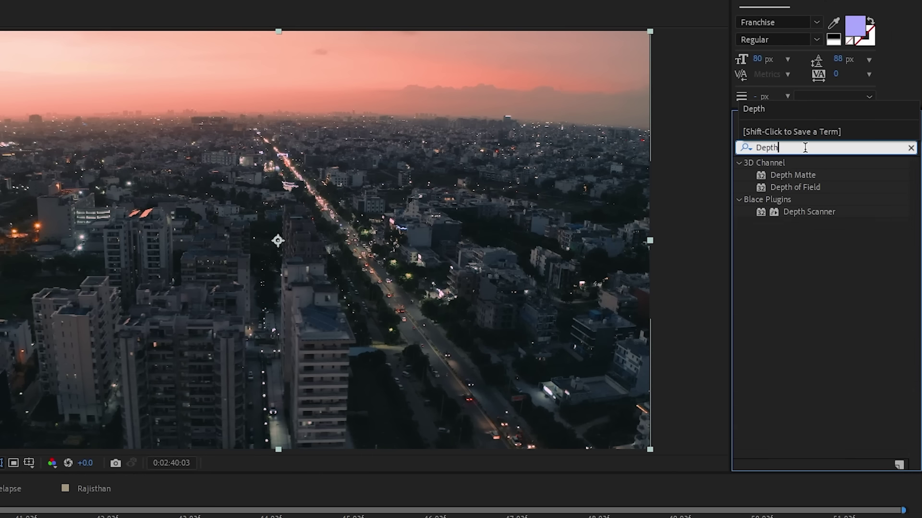
left_click(845, 164)
double_click(814, 211)
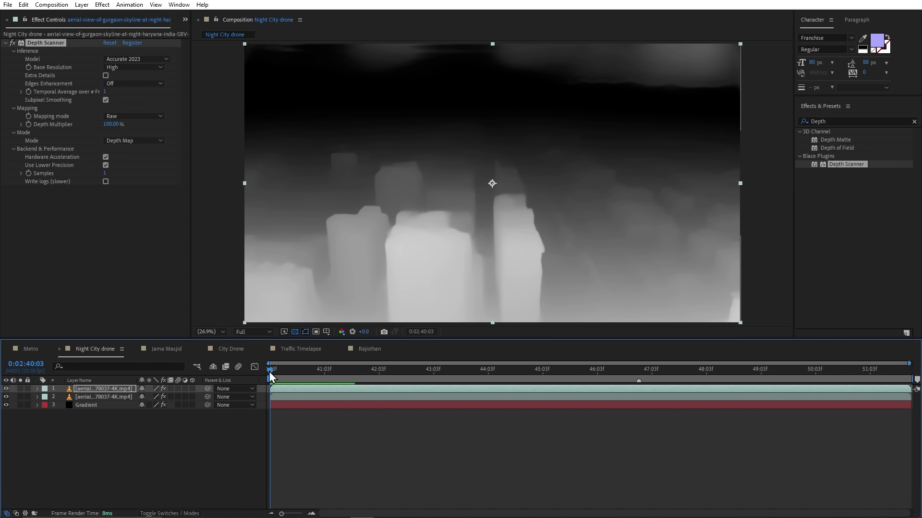
- Move the blurred layer above the depth-map copy, try the copy as blur map, then undo
mouse_move(271, 370)
left_mouse_down()
mouse_move(347, 367)
mouse_move(269, 373)
left_mouse_up()
left_click_drag(105, 397, 105, 387)
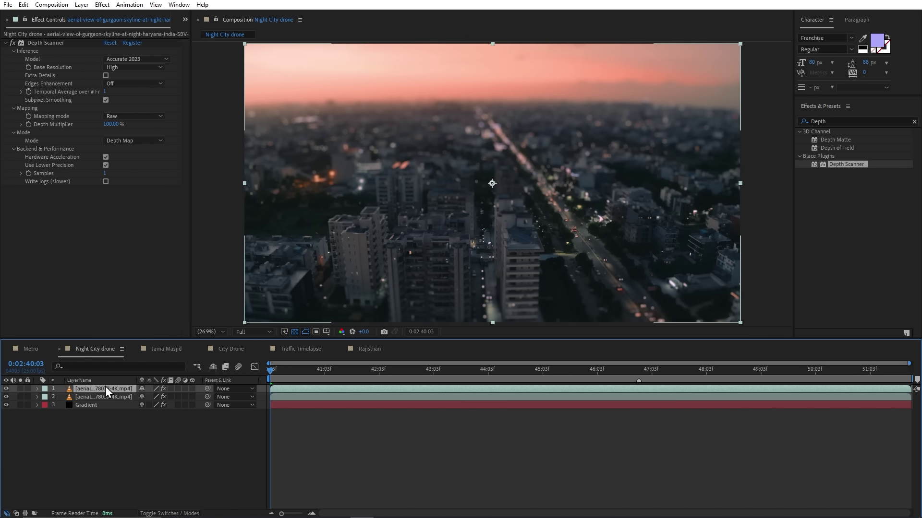
left_click(121, 120)
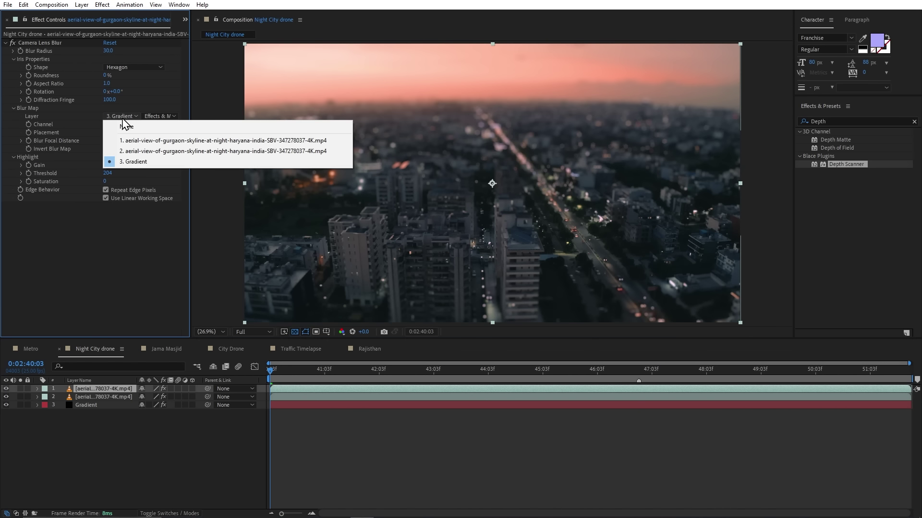
left_click(146, 148)
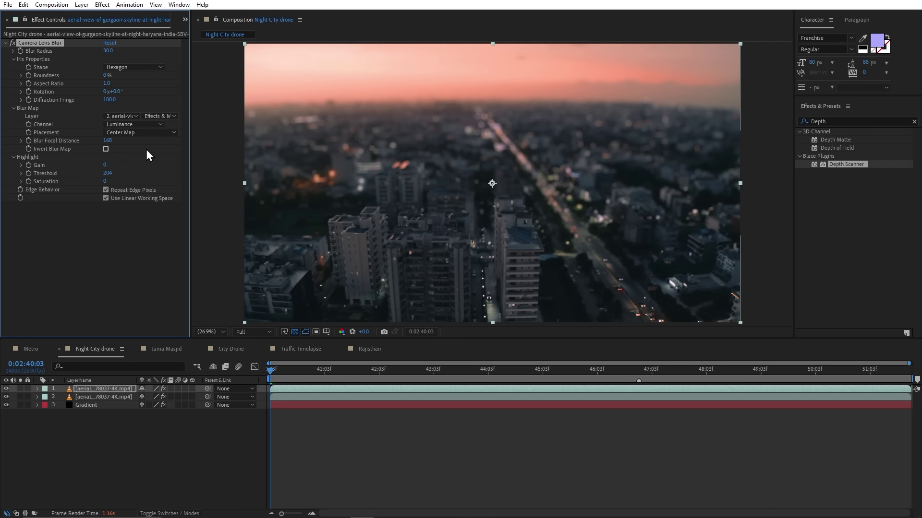
key("ctrl+z")
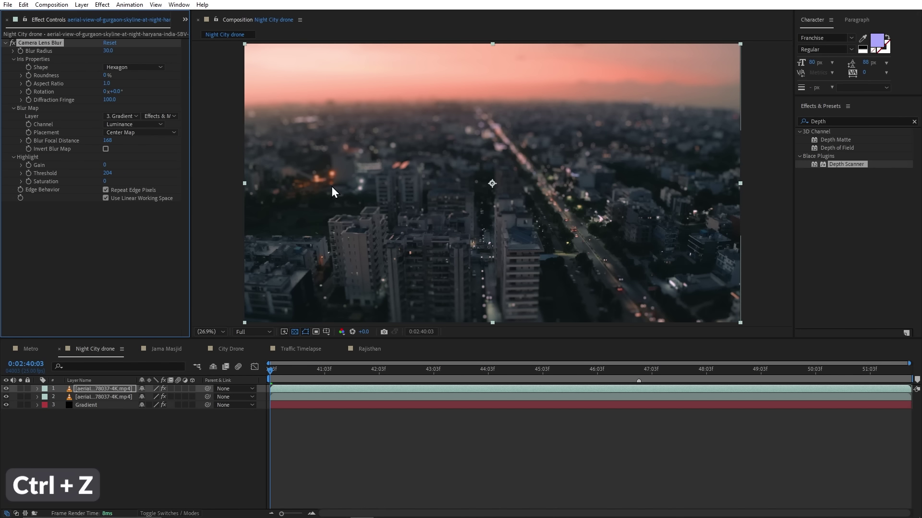
- Set the depth-map layer (layer 2) as the lens blur's Blur Map Layer
left_click(128, 118)
left_click(129, 150)
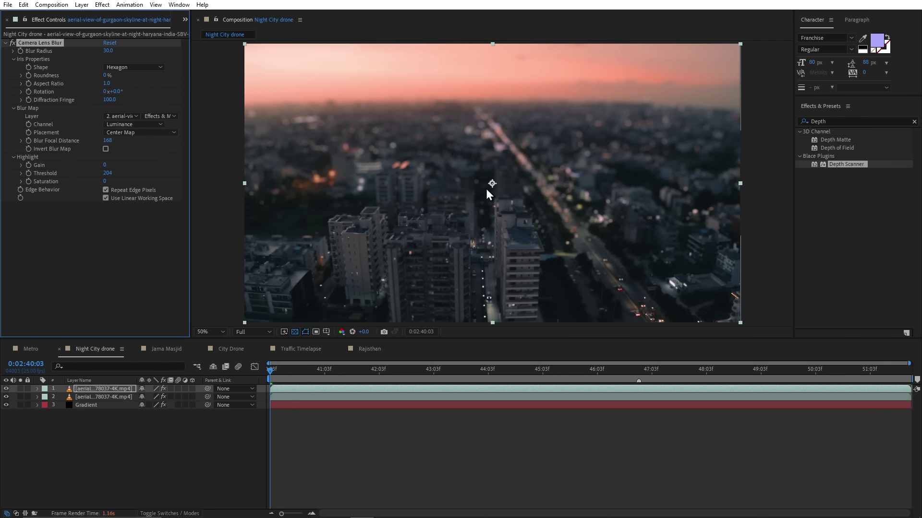
scroll(486, 189, "up", 2)
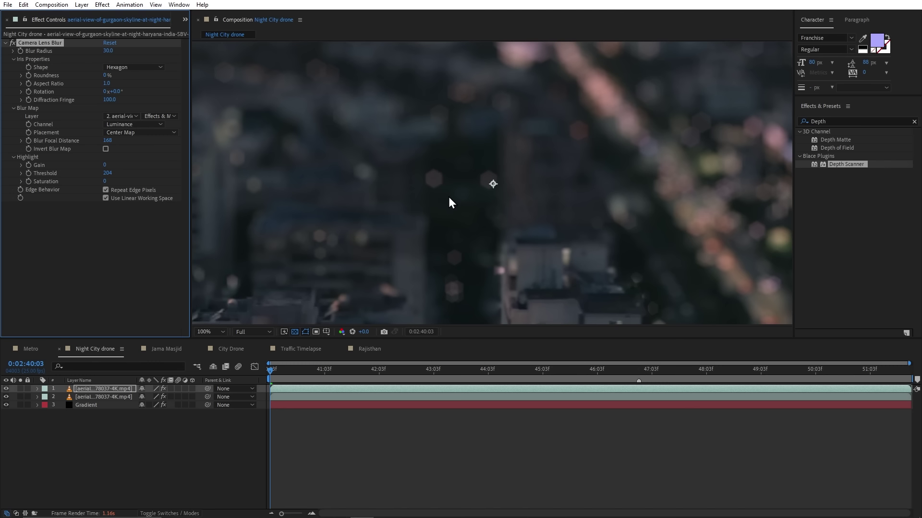
left_click(450, 202)
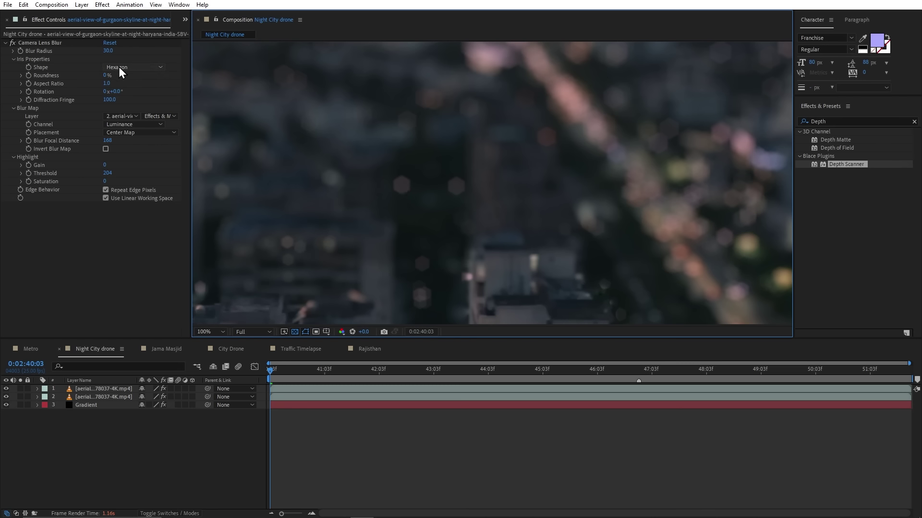
- Try square, pentagon and decagon iris shapes and show layer render times
left_click(151, 69)
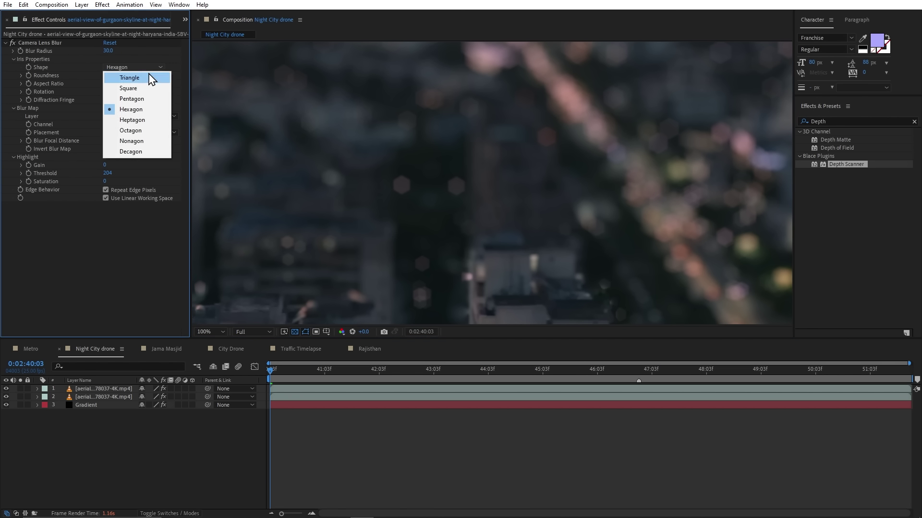
left_click(141, 90)
left_click(145, 68)
left_click(142, 100)
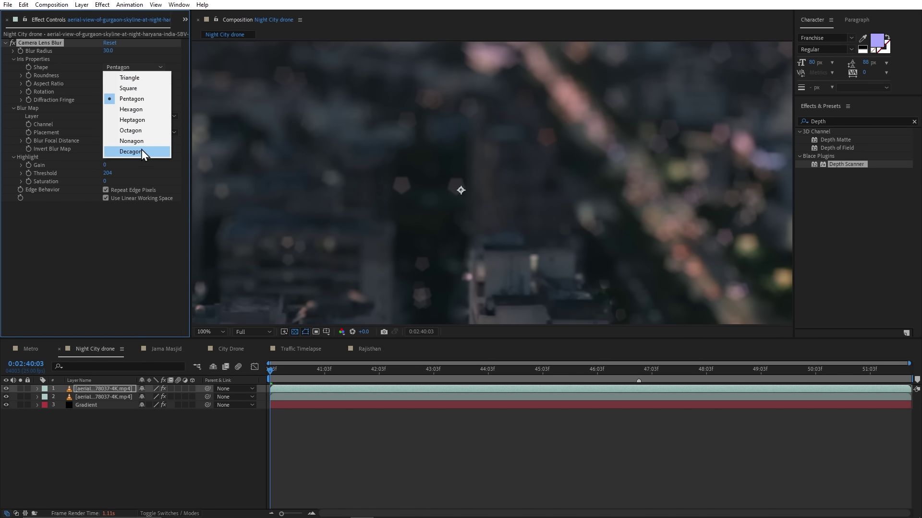
left_click(142, 149)
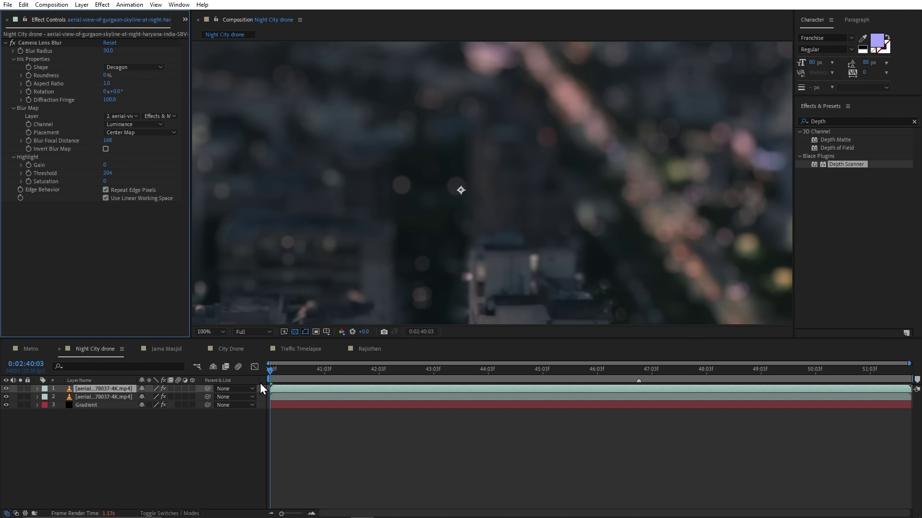
left_click(34, 513)
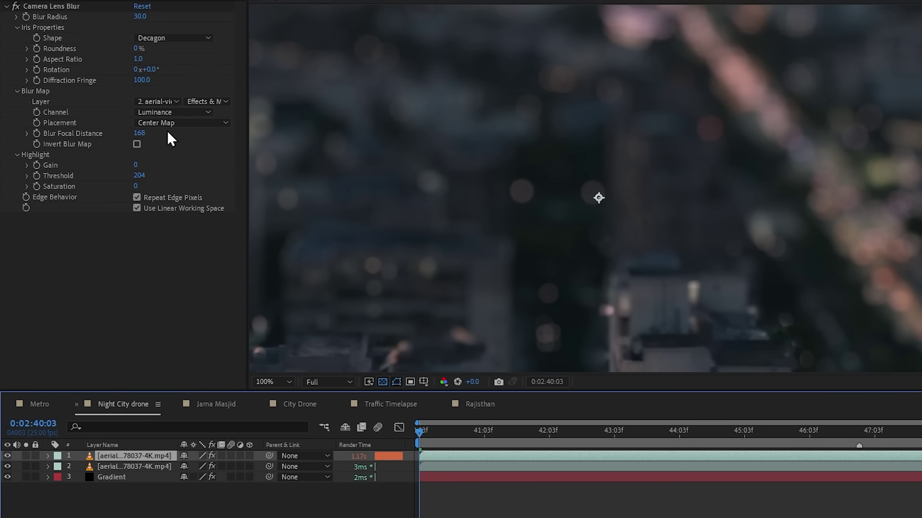
- Use a Triangle iris shape with 100% roundness and a 0.7 aspect ratio
left_click(171, 37)
left_click(173, 51)
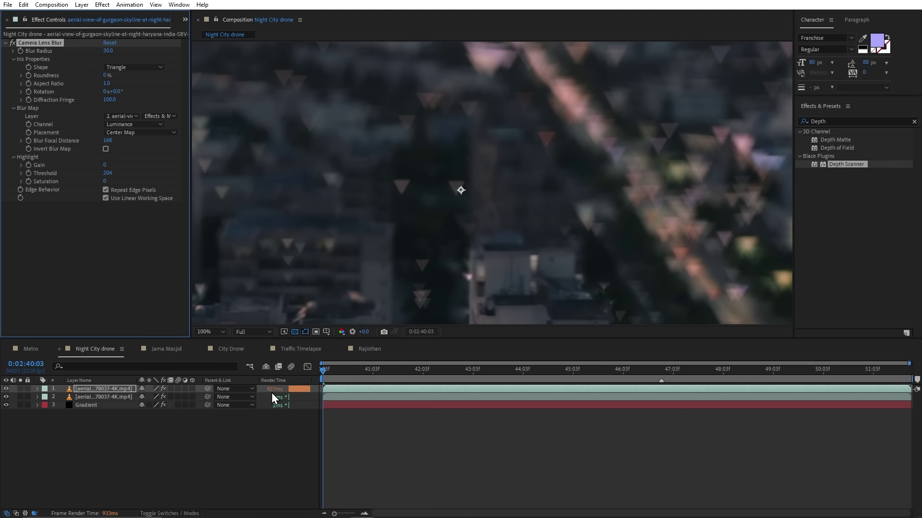
left_click(134, 68)
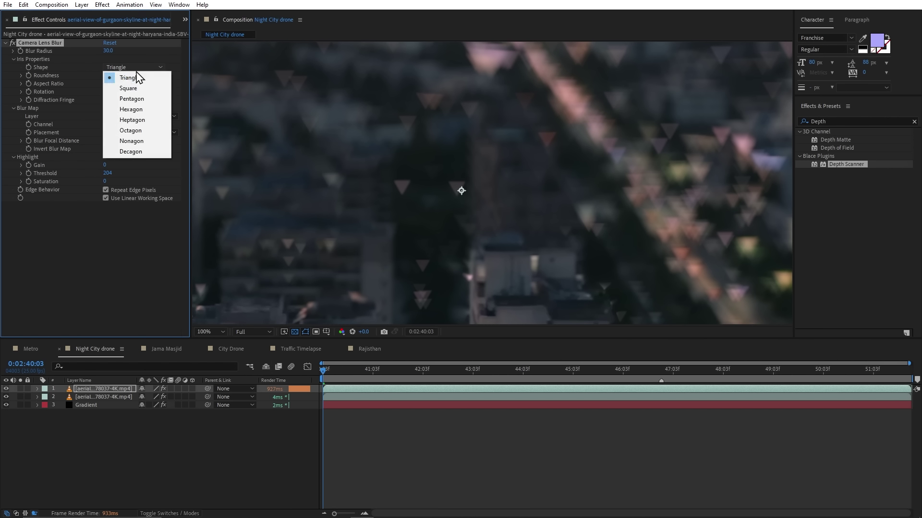
left_click(145, 78)
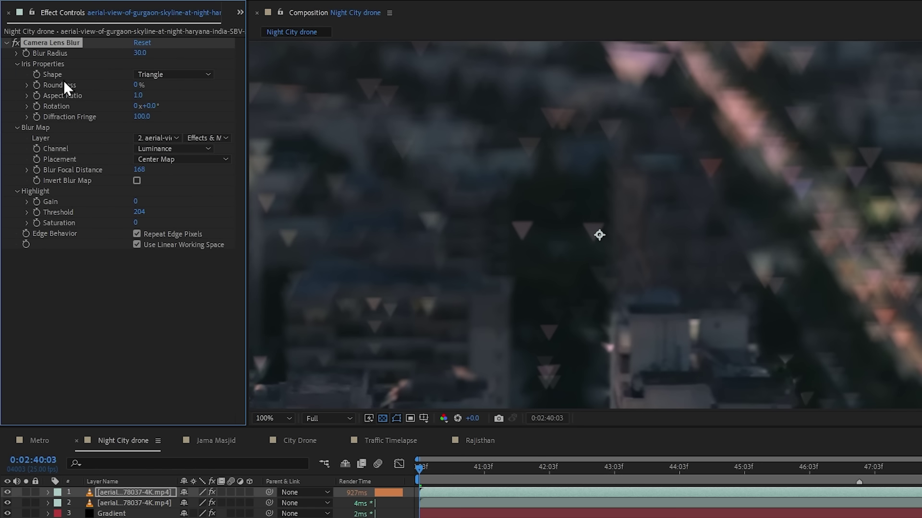
left_click_drag(144, 85, 304, 94)
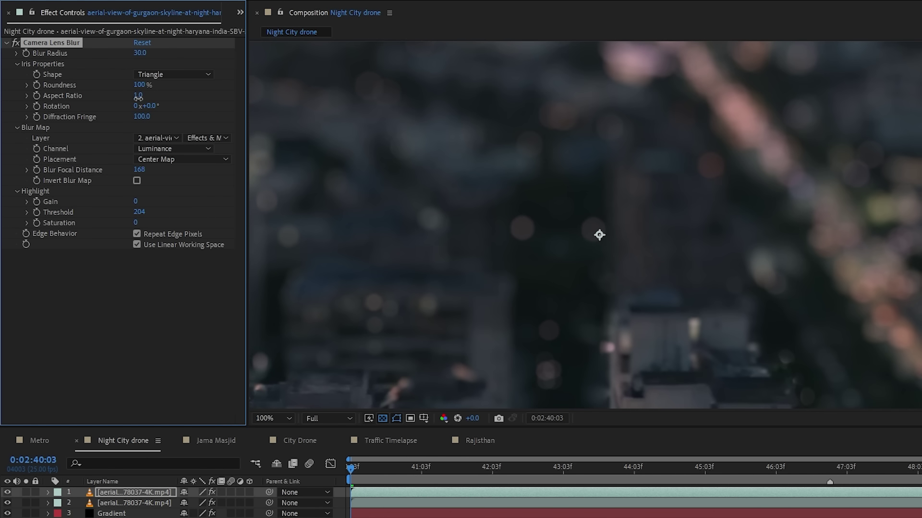
left_click_drag(139, 98, 130, 98)
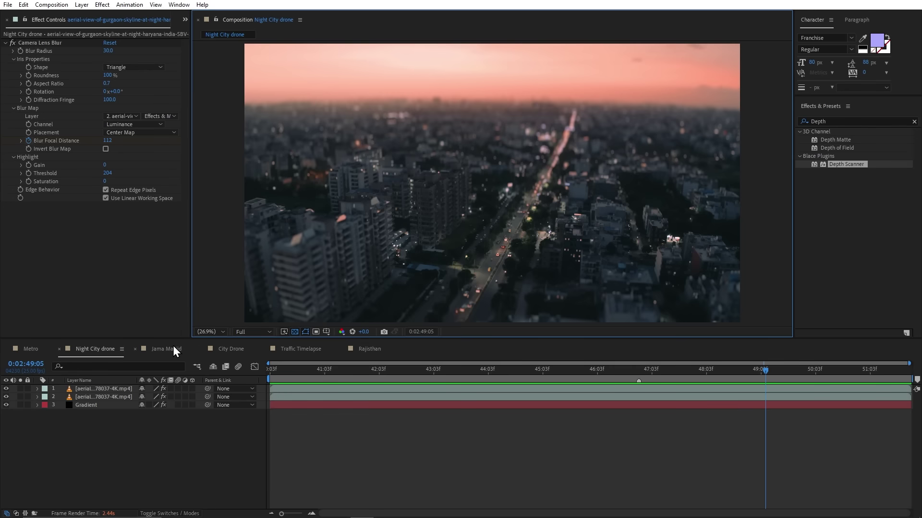
- Queue the Jama Masjid composition for render with PNG Sequence as the output format
left_click(171, 347)
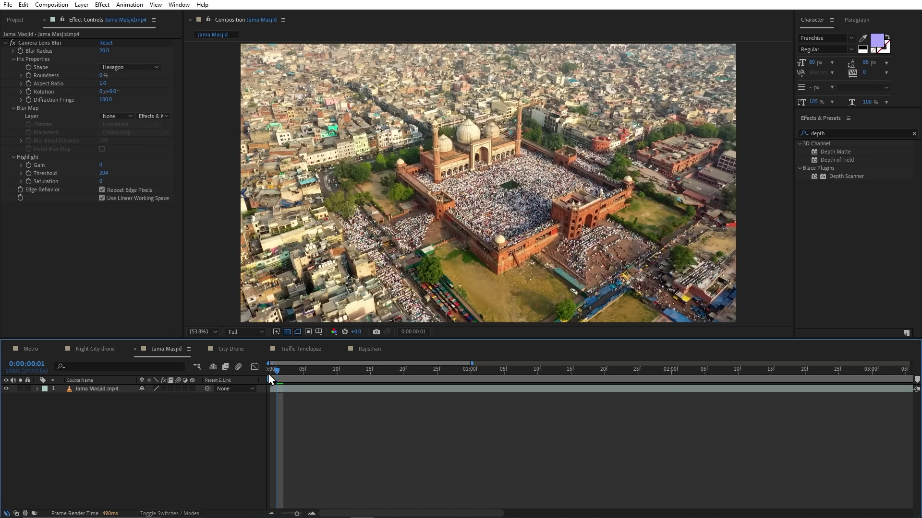
mouse_move(268, 373)
left_mouse_down()
mouse_move(462, 384)
mouse_move(270, 384)
left_mouse_up()
key("ctrl+m")
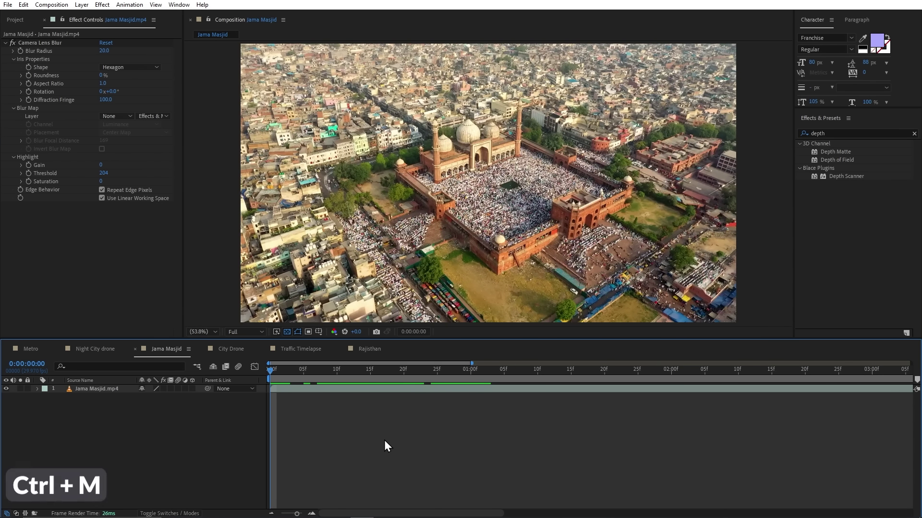
left_click(91, 410)
left_click(410, 106)
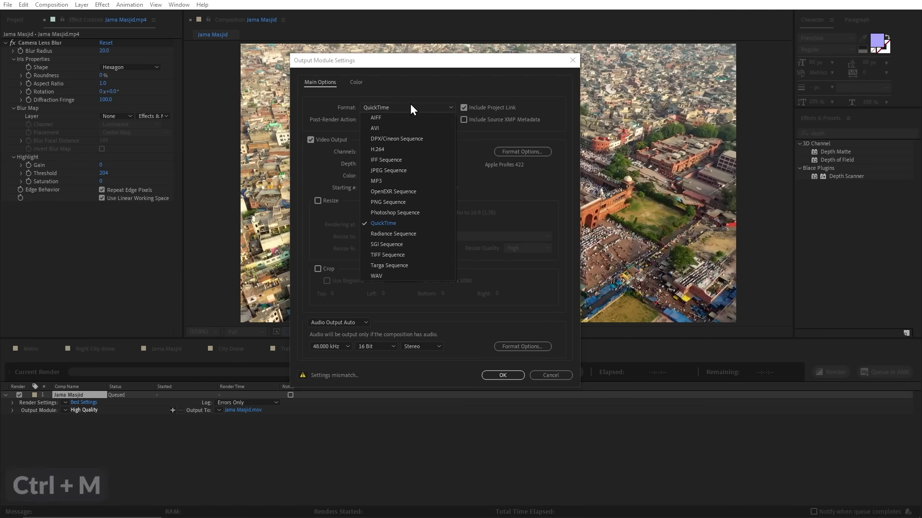
left_click(406, 205)
left_click(489, 375)
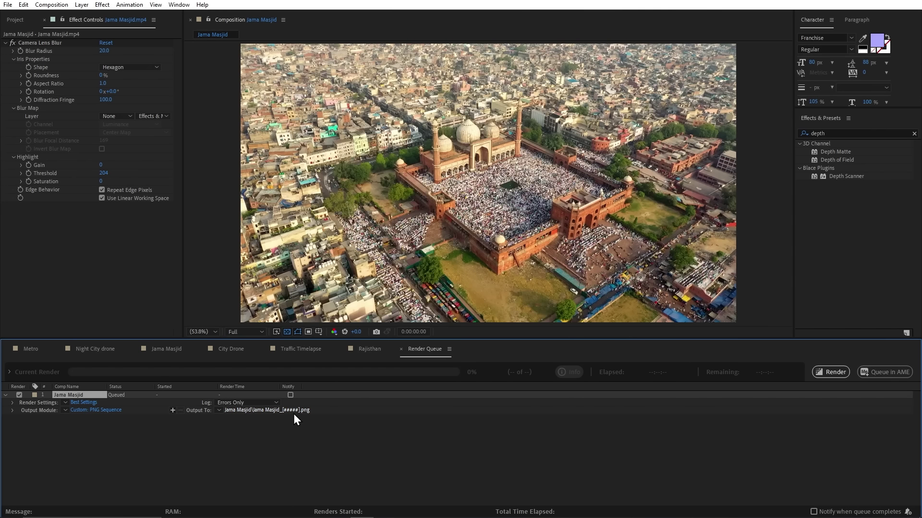
- Set the output location and render the 305-frame PNG sequence
left_click(293, 412)
left_click(369, 275)
left_click(835, 374)
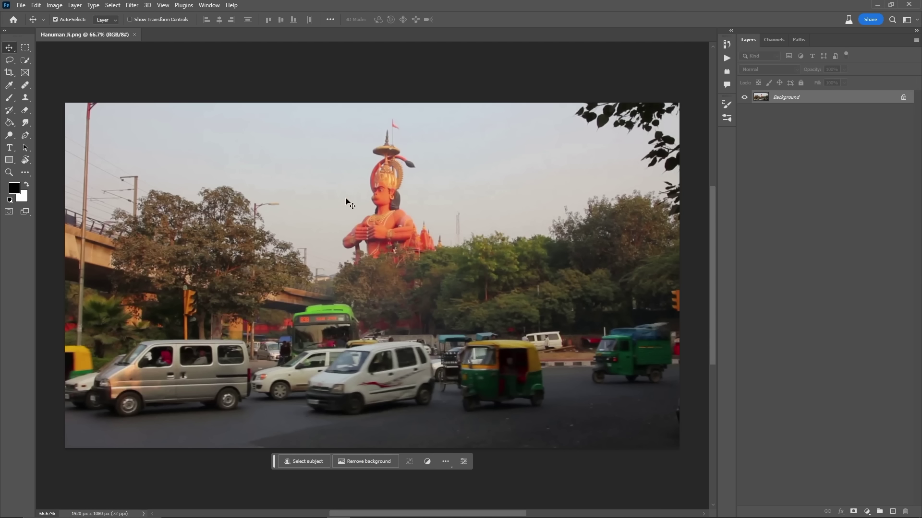
- Show the Actions panel, record a new action named Depth Map, and collapse the panel
left_click(209, 5)
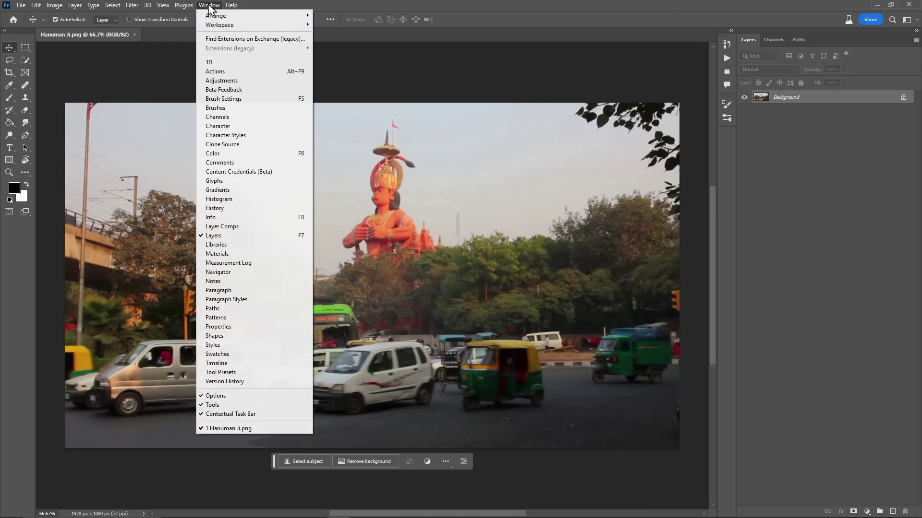
left_click(258, 77)
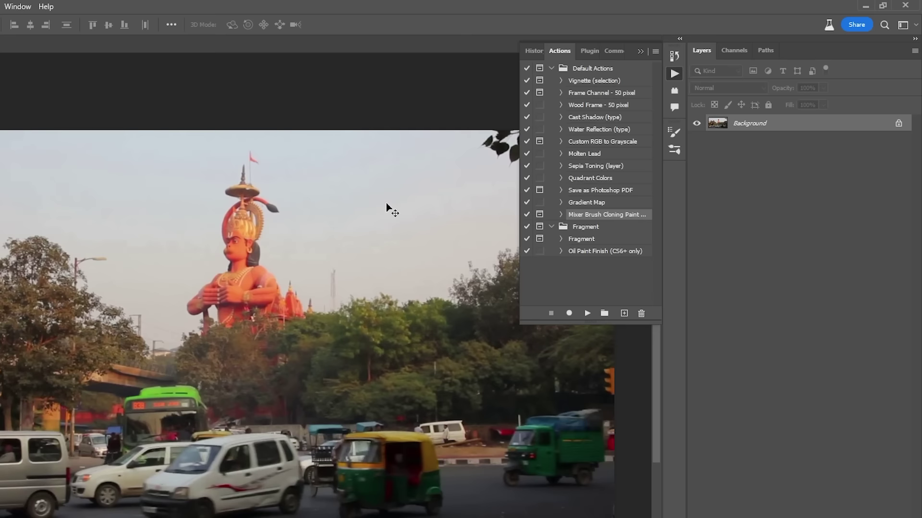
left_click(616, 321)
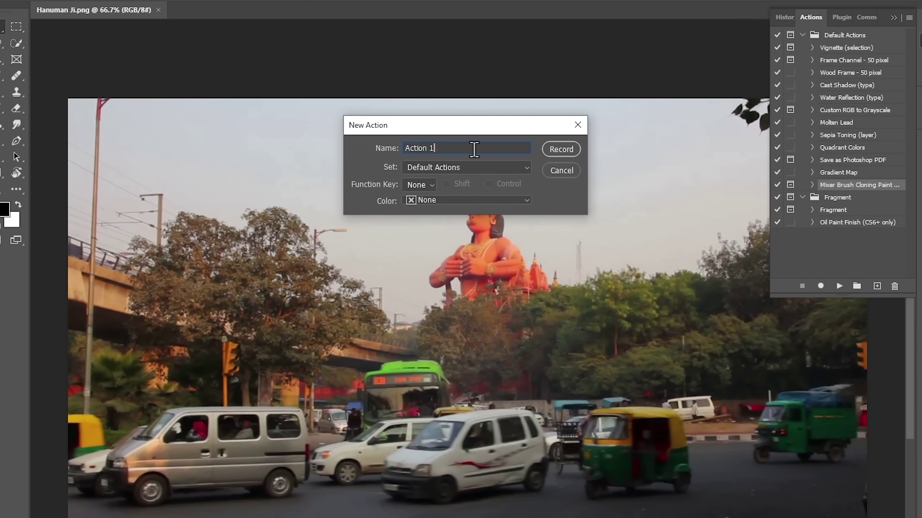
type("Depth Map")
left_click(559, 150)
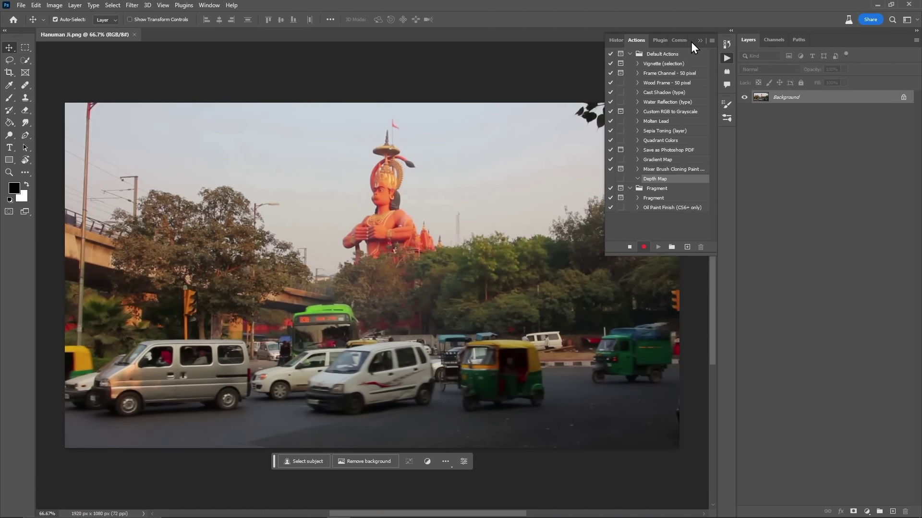
left_click(699, 41)
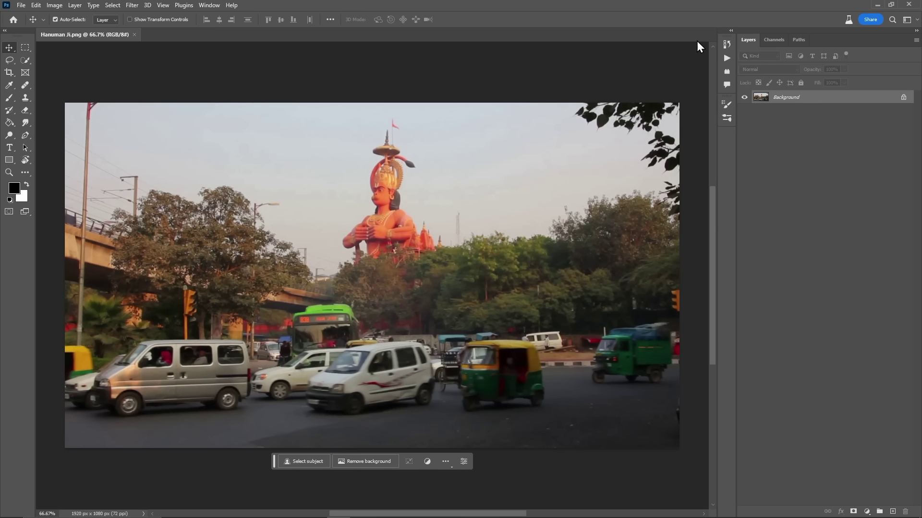
- Apply the Depth Blur neural filter with Output depth map only enabled
left_click(130, 5)
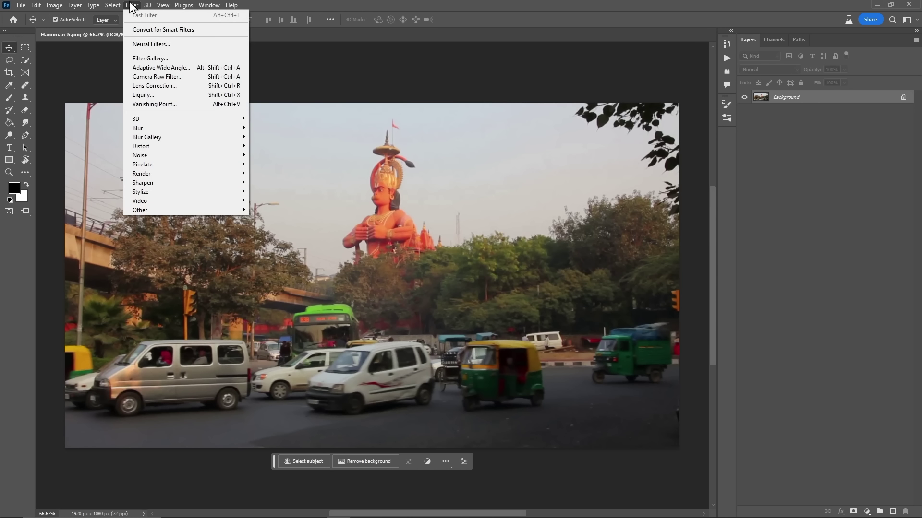
left_click(194, 44)
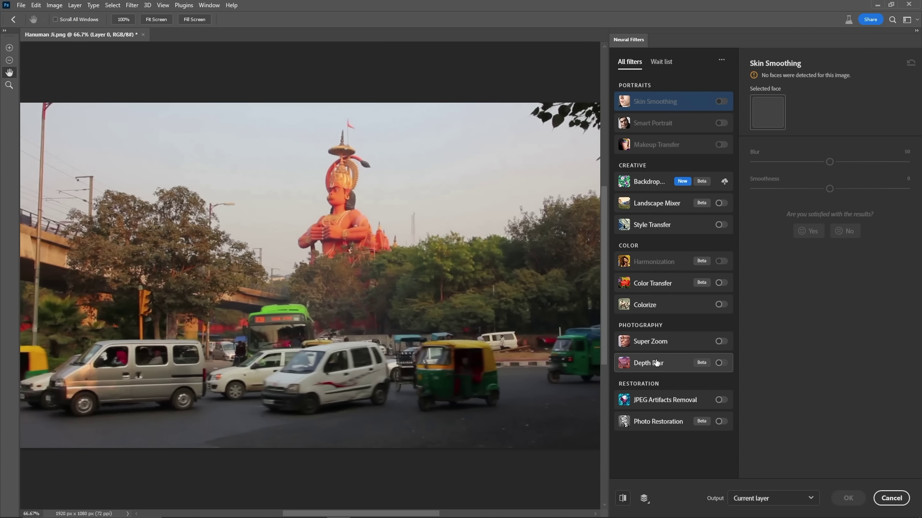
left_click(718, 364)
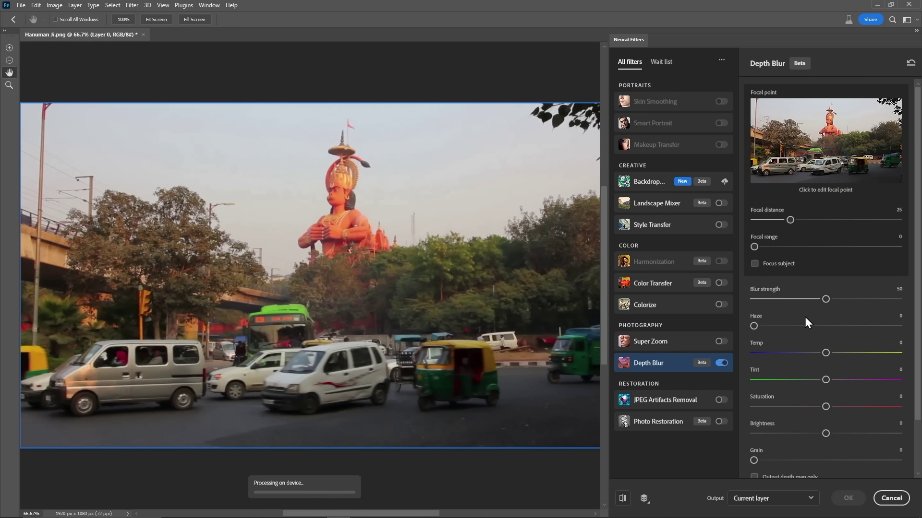
scroll(808, 321, "down", 1)
left_click(776, 417)
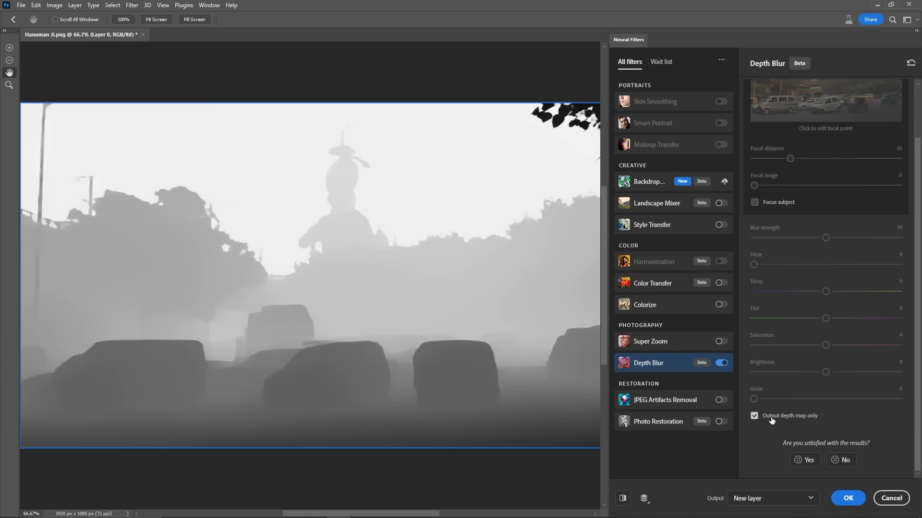
left_click(847, 498)
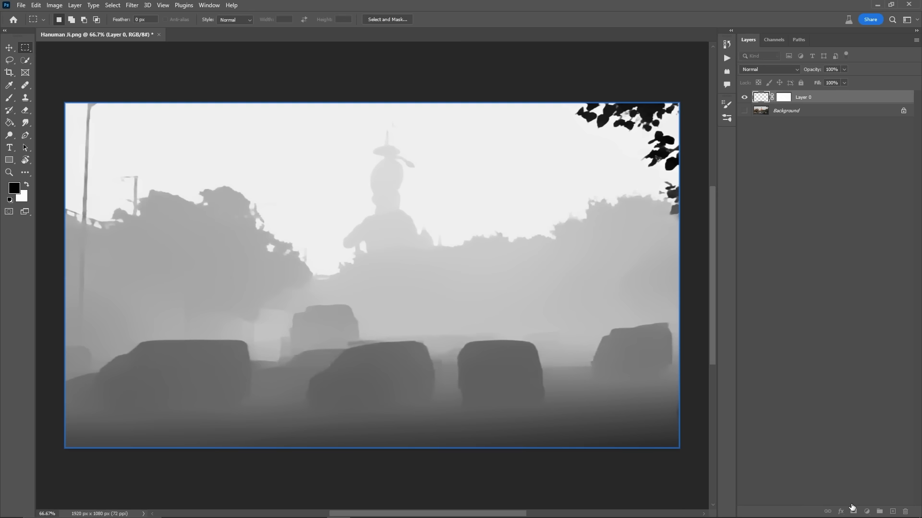
- Merge the depth layer, save Hanuman Ji.png, and stop recording the Depth Map action
key("ctrl+e")
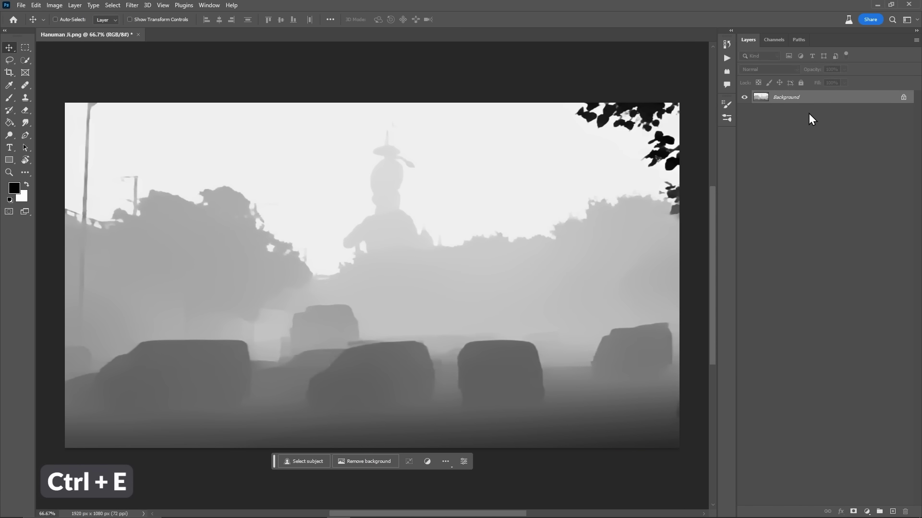
key("ctrl+s")
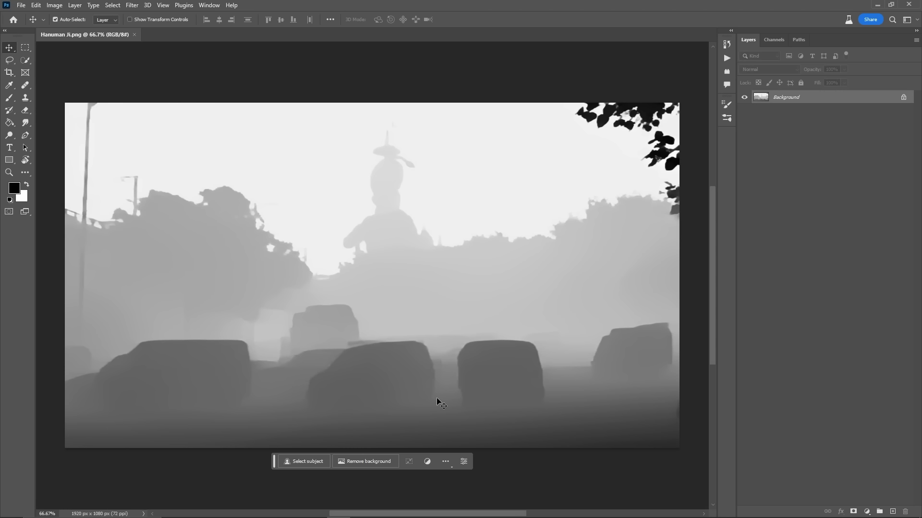
left_click(726, 60)
left_click(628, 247)
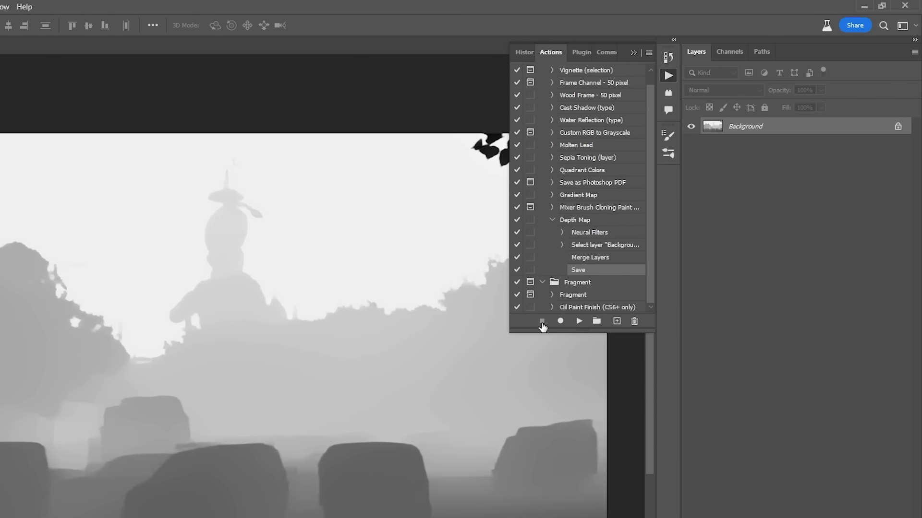
left_click(553, 220)
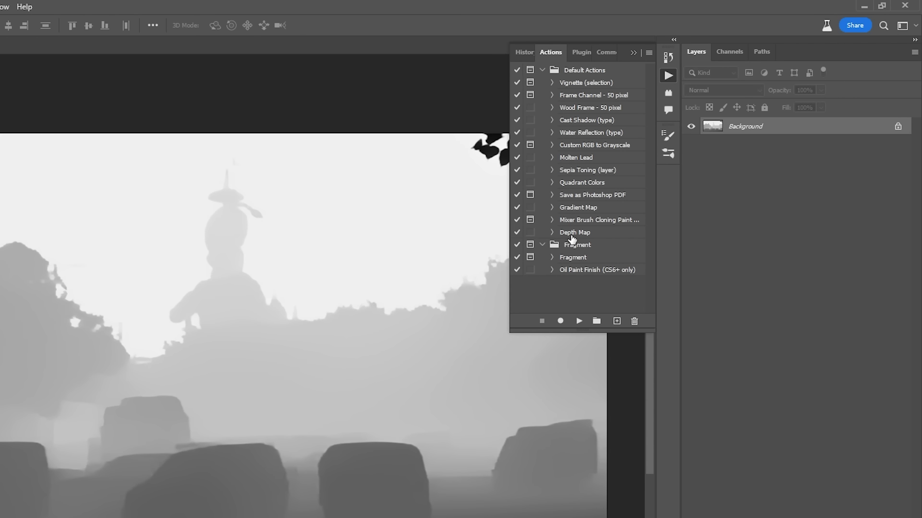
left_click(575, 235)
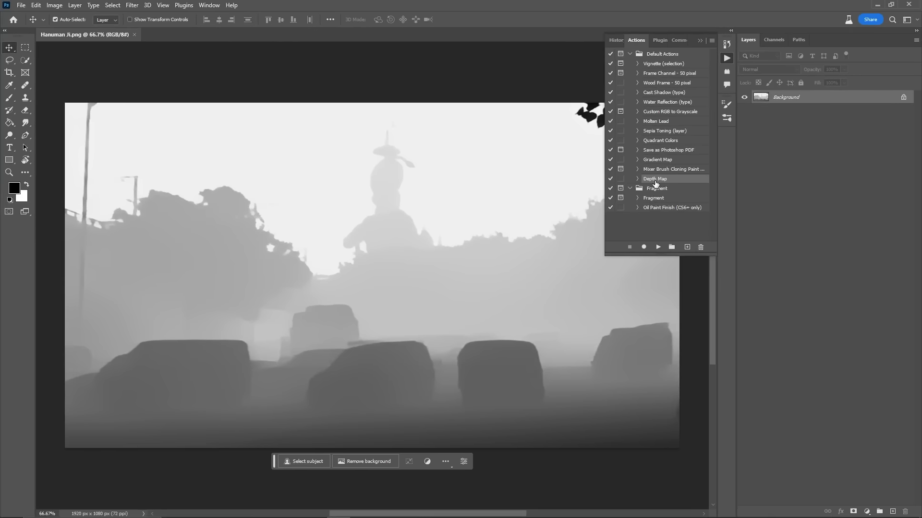
- Open the Batch settings and choose Depth Map as the action to play
left_click(23, 6)
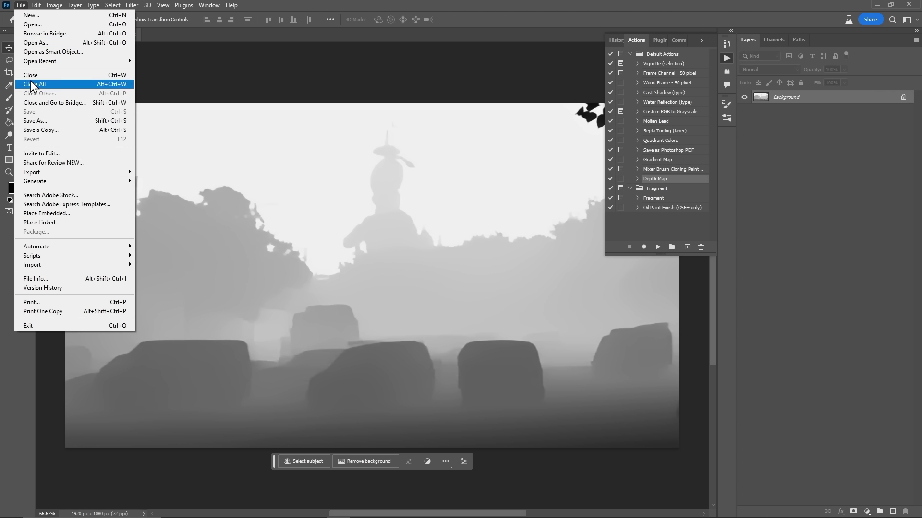
mouse_move(63, 246)
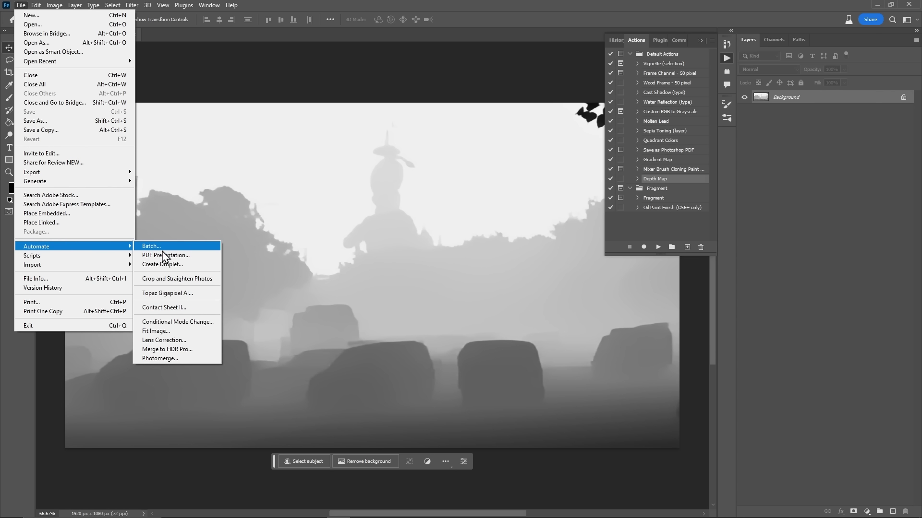
left_click(181, 247)
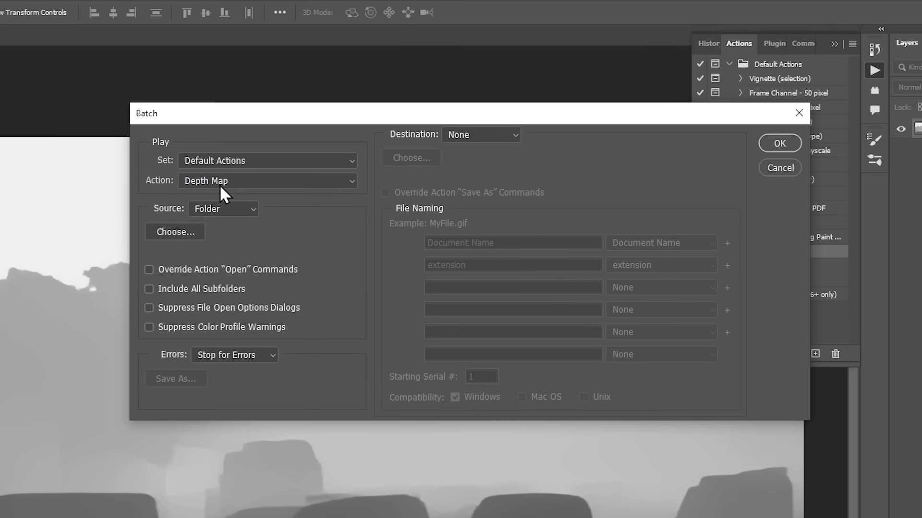
left_click(290, 132)
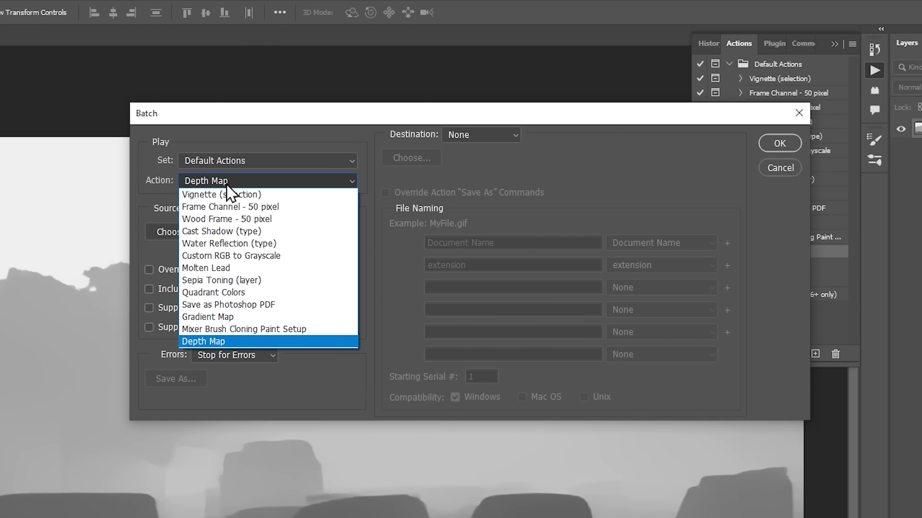
left_click(314, 240)
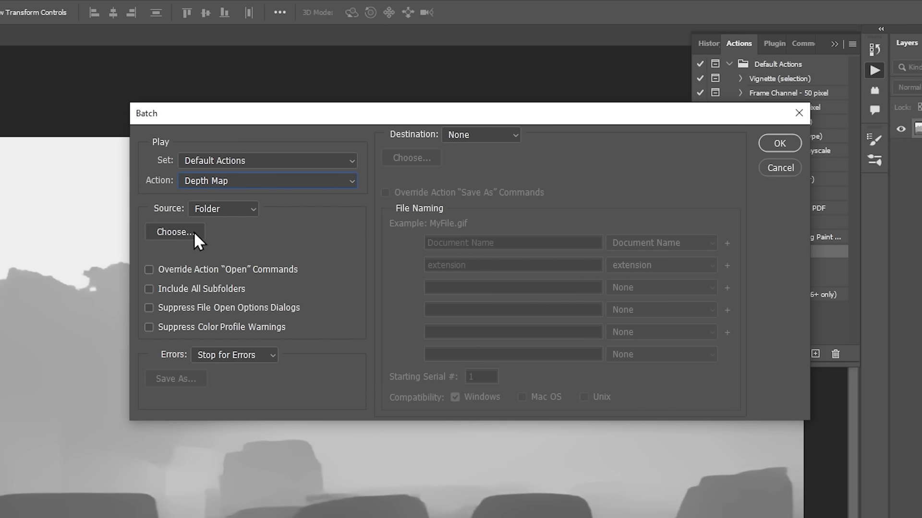
- Set the Jama Masjid folder as the batch source and run the conversion
left_click(176, 233)
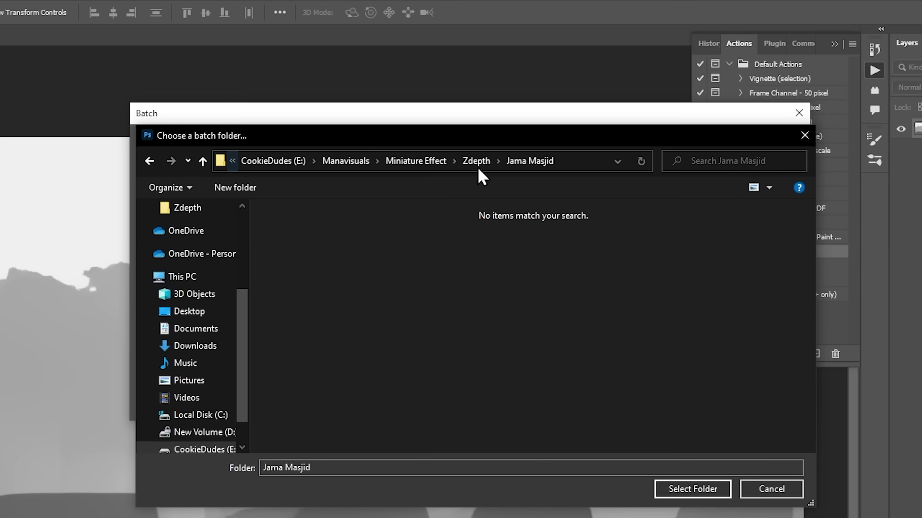
left_click(477, 167)
double_click(326, 230)
left_click(663, 488)
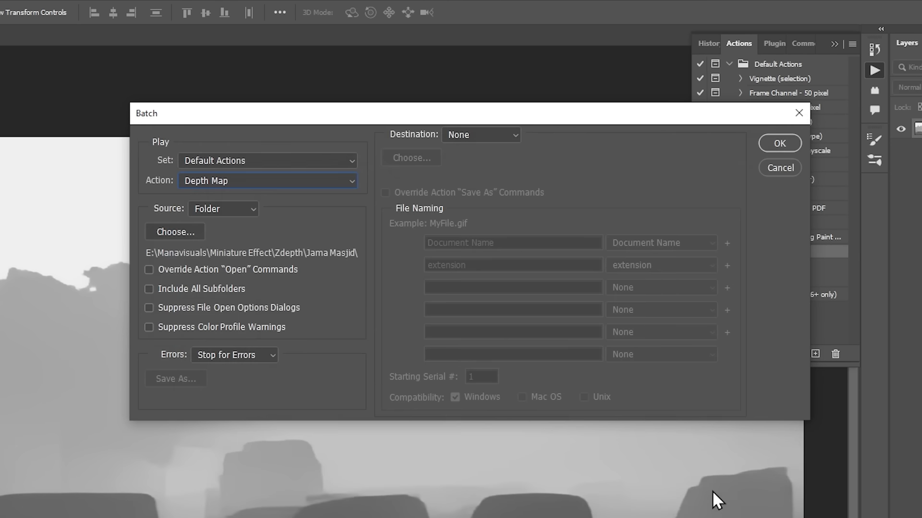
left_click(780, 144)
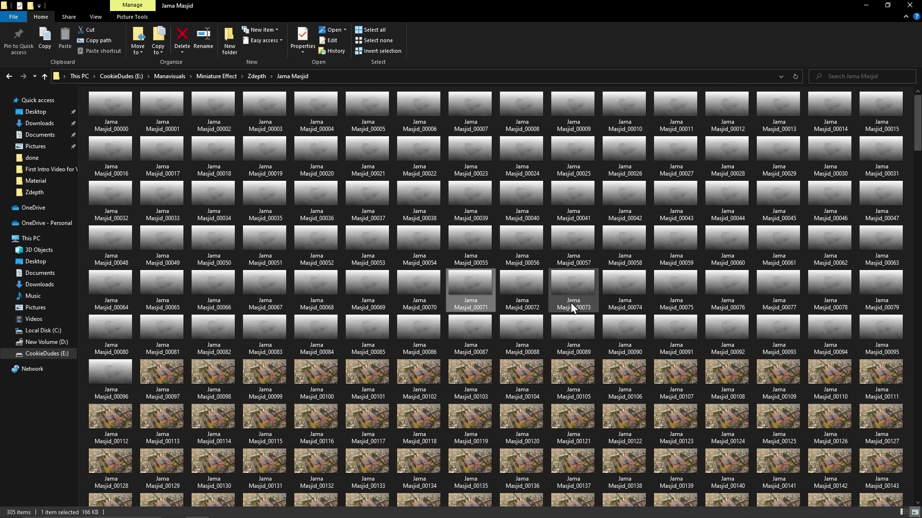
scroll(573, 307, "down", 3)
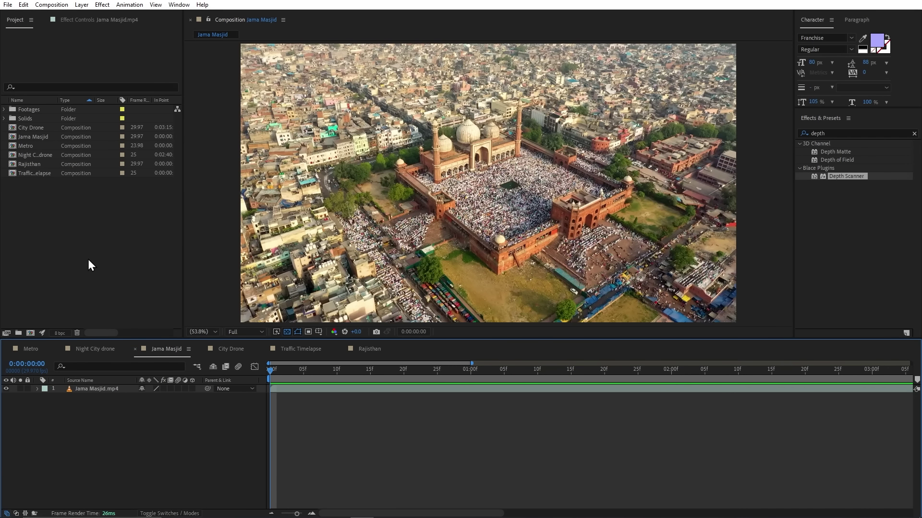
- Import Jama Masjid_00000 as a PNG sequence and widen the Project name column
double_click(86, 253)
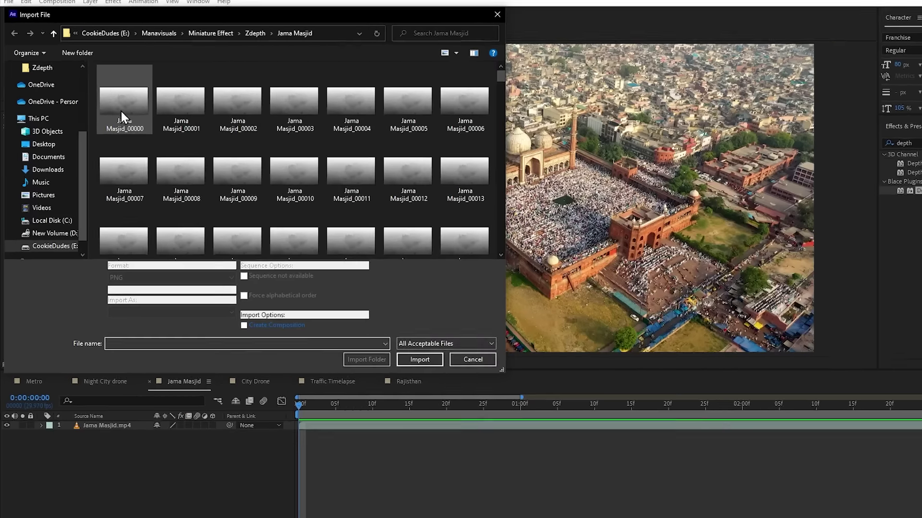
left_click(121, 111)
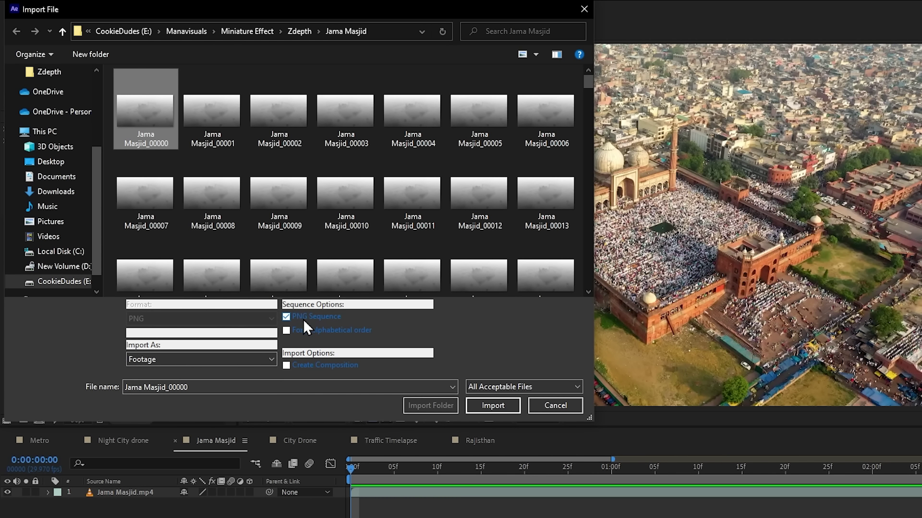
left_click(494, 405)
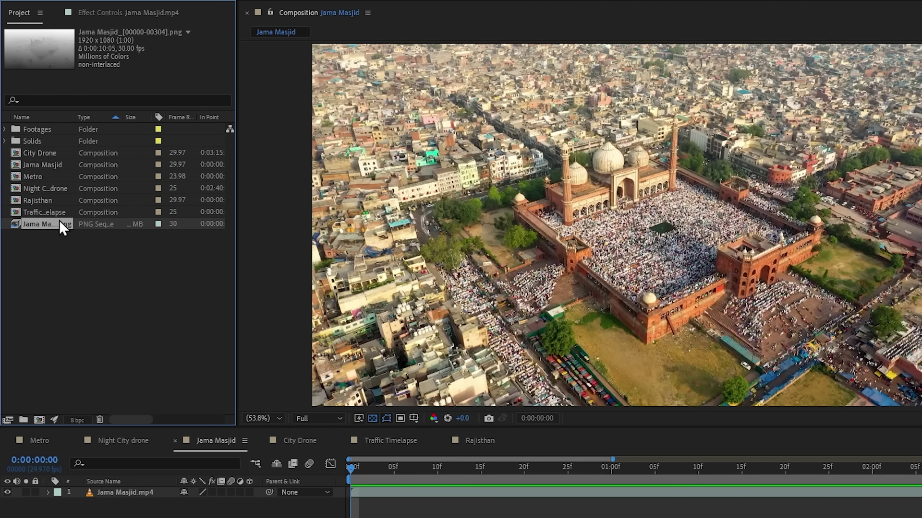
left_click_drag(72, 116, 112, 117)
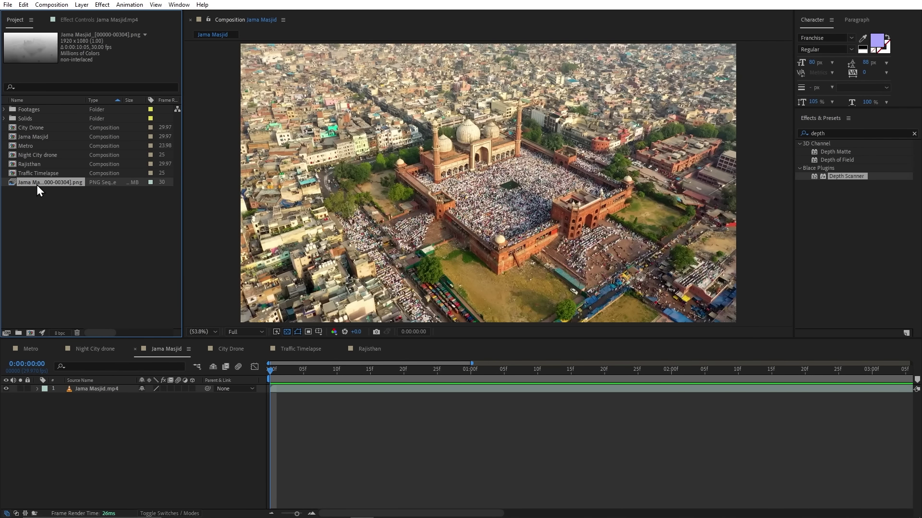
- Interpret the depth sequence footage at a 29.970 fps frame rate
key("ctrl+alt+g")
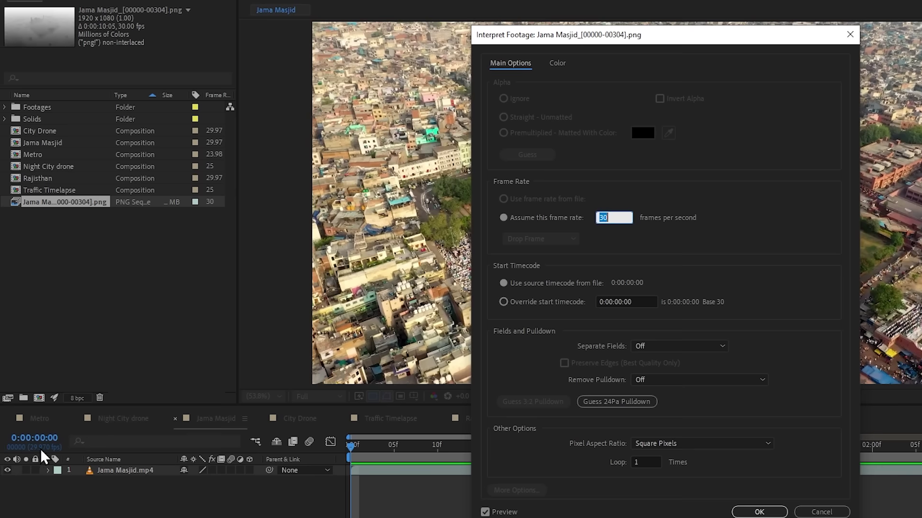
left_click(44, 452)
type("29.970")
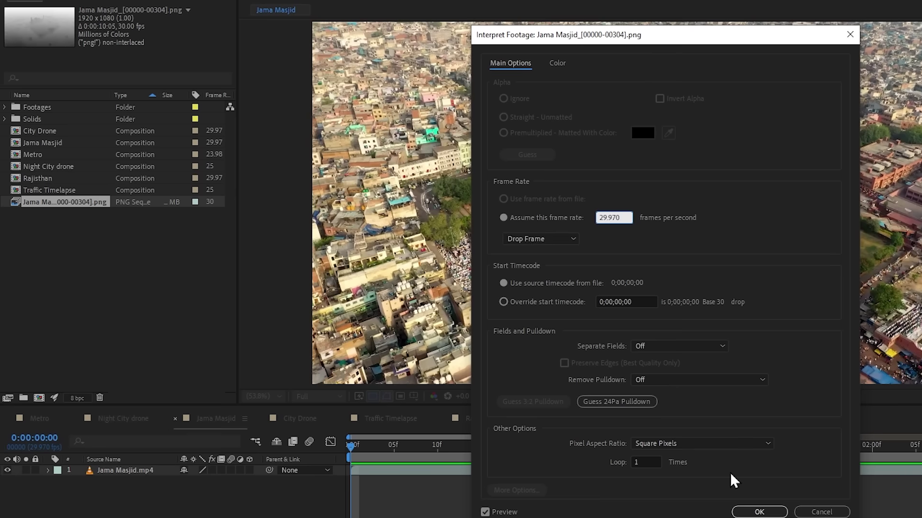
left_click(759, 512)
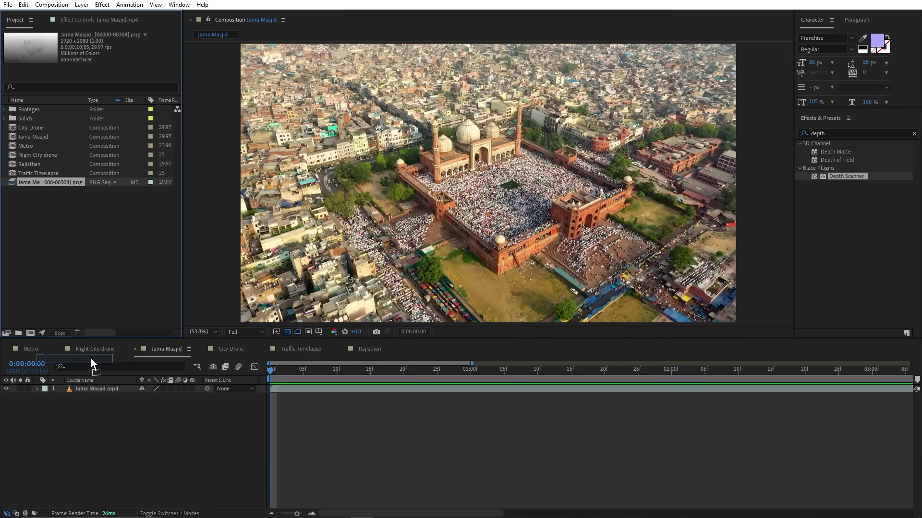
- Drag the Jama Masjid depth PNG sequence into the timeline above Jama Masjid.mp4
left_click_drag(91, 359, 101, 390)
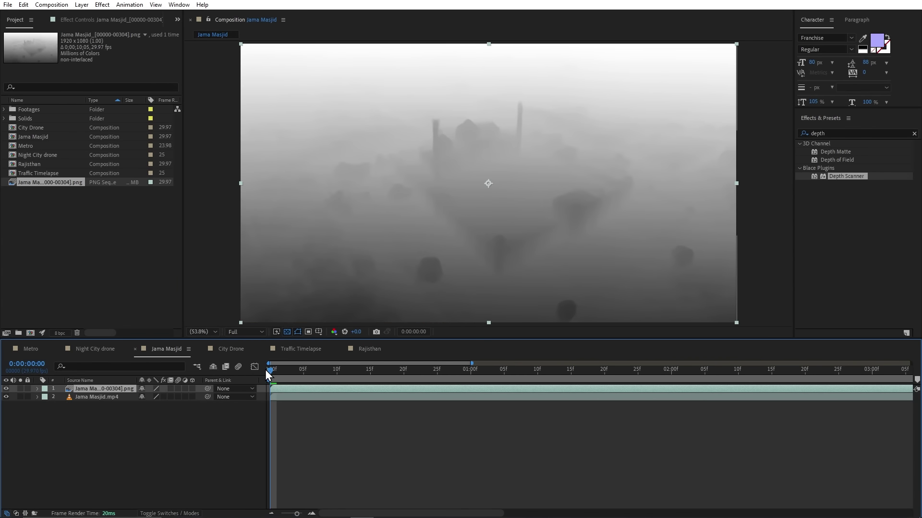